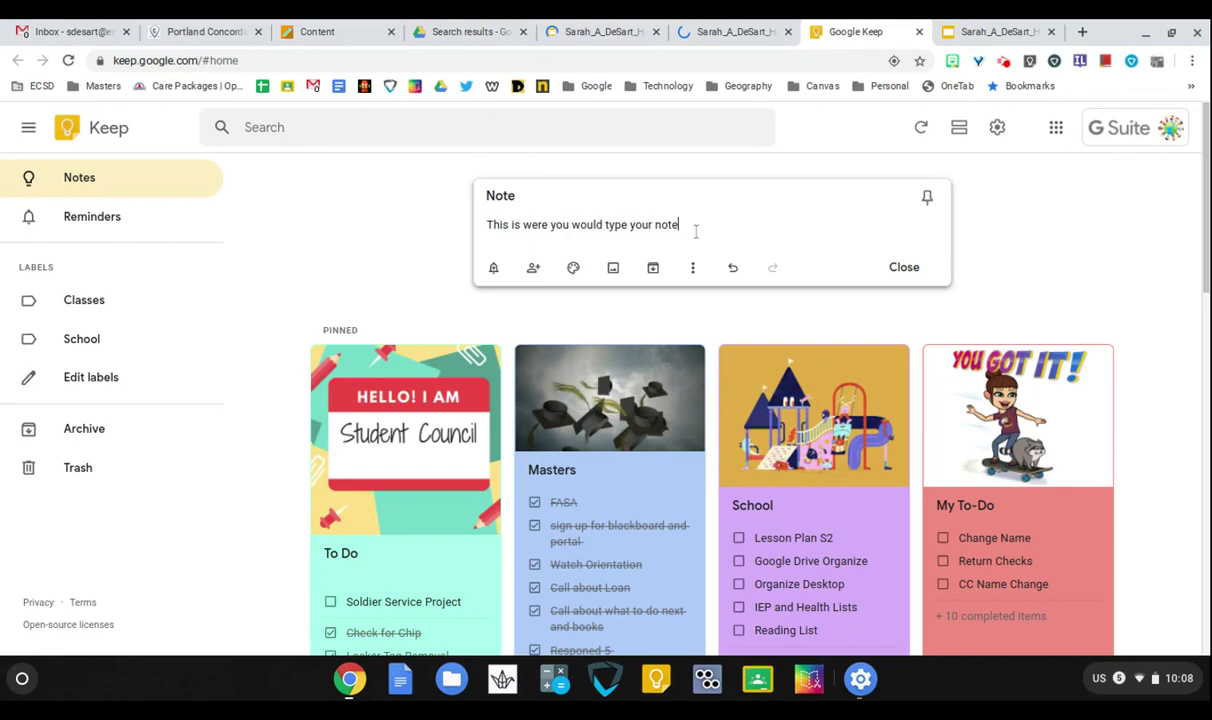
Step: Delete the note's long body text and title, then reopen a fresh empty note
left_click_drag(696, 231, 427, 220)
key("BackSpace")
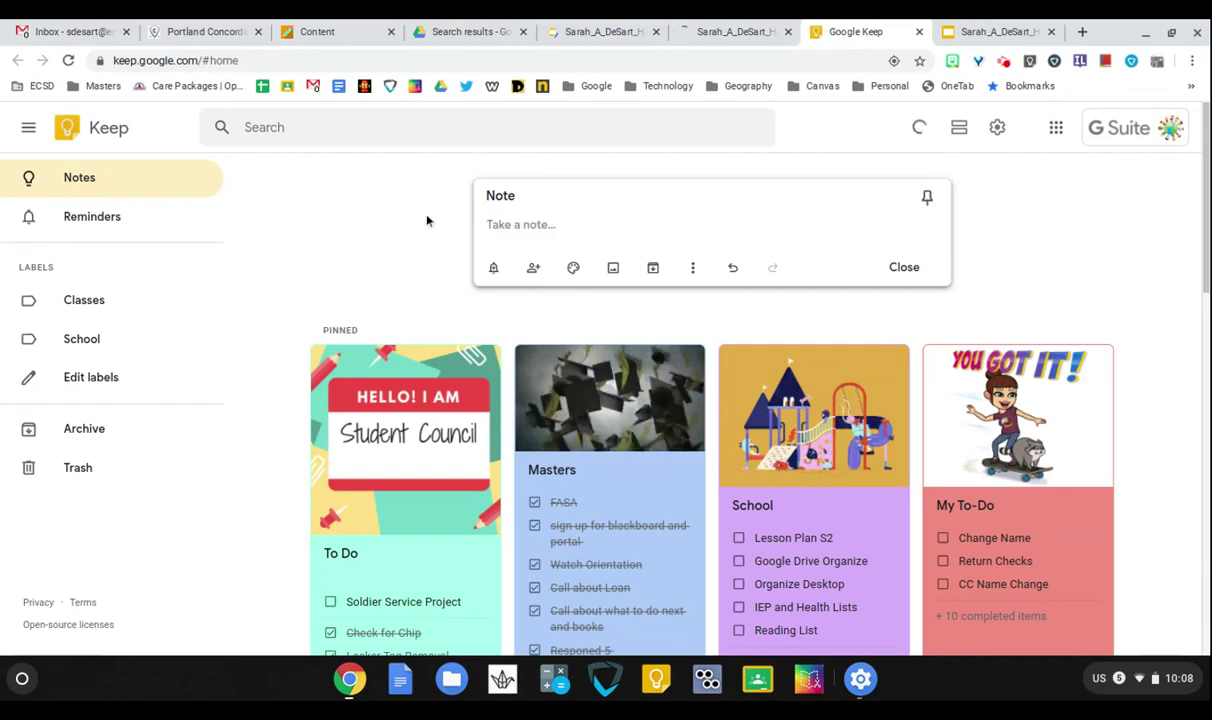
key("BackSpace")
key("BackSpace")
key("BackSpace")
key("BackSpace")
key("BackSpace")
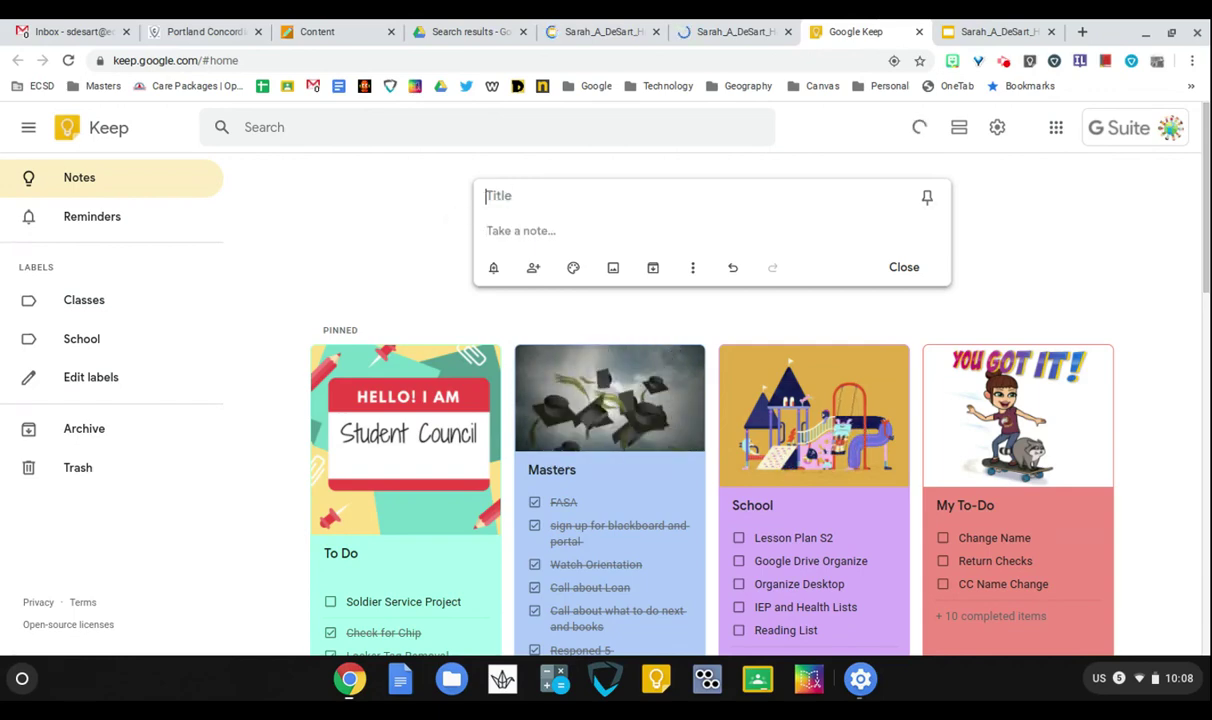
left_click(403, 203)
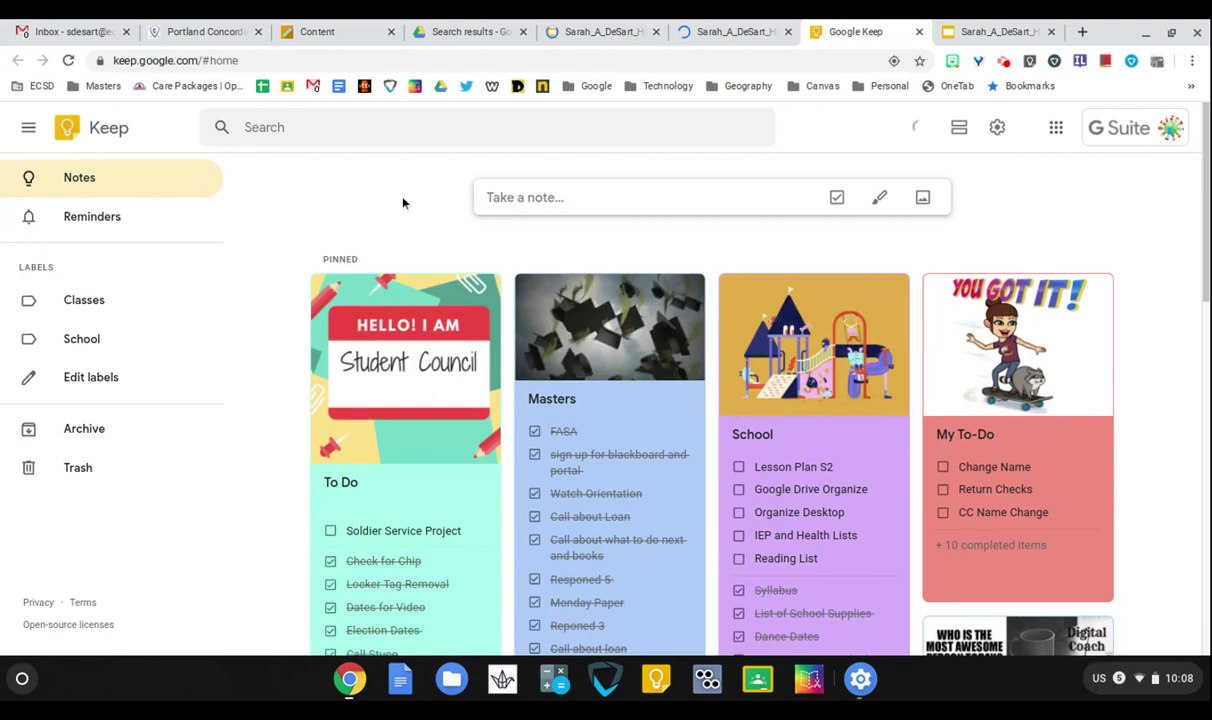
left_click(510, 204)
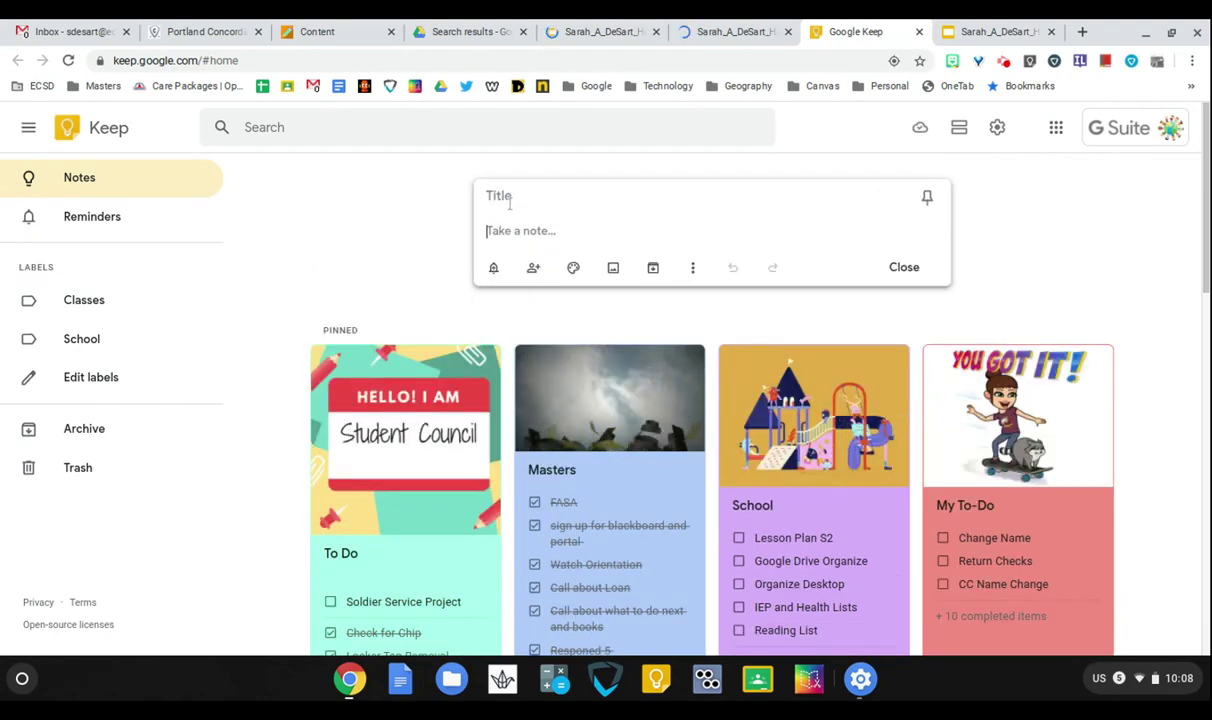
Step: Title the note 'Note' with the body 'type your note' and bring up reminder options
left_click(509, 201)
type("Note")
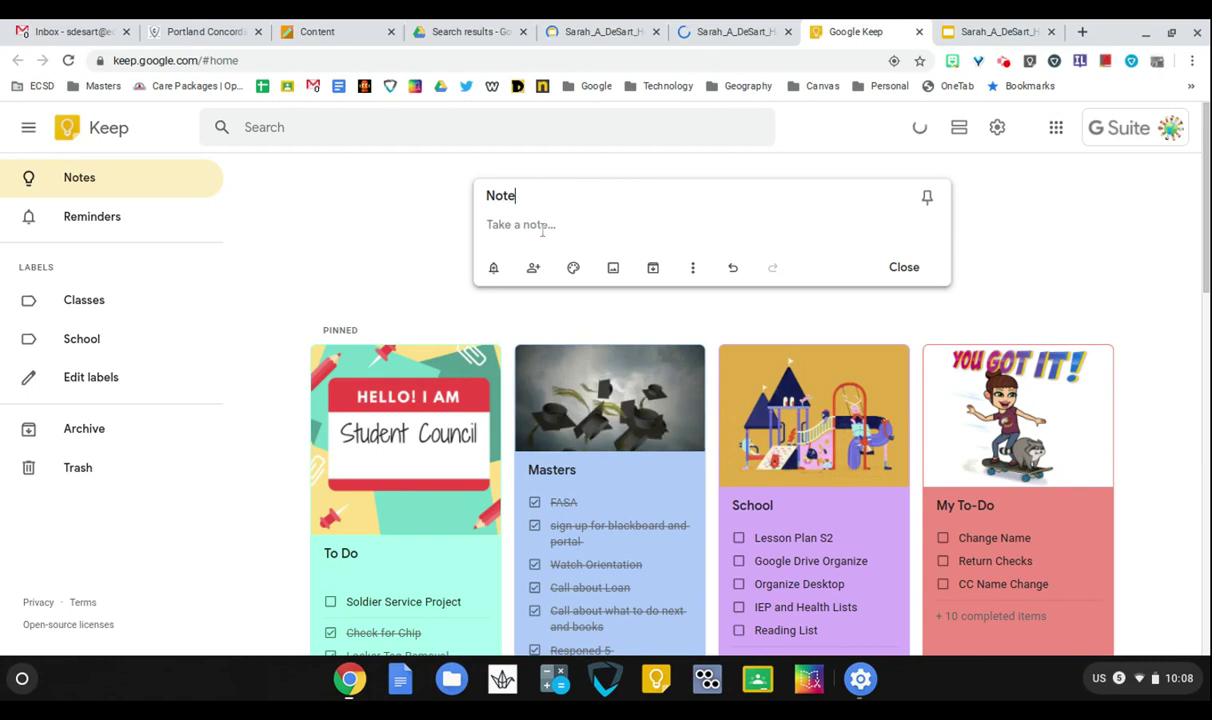
left_click(543, 226)
type("t")
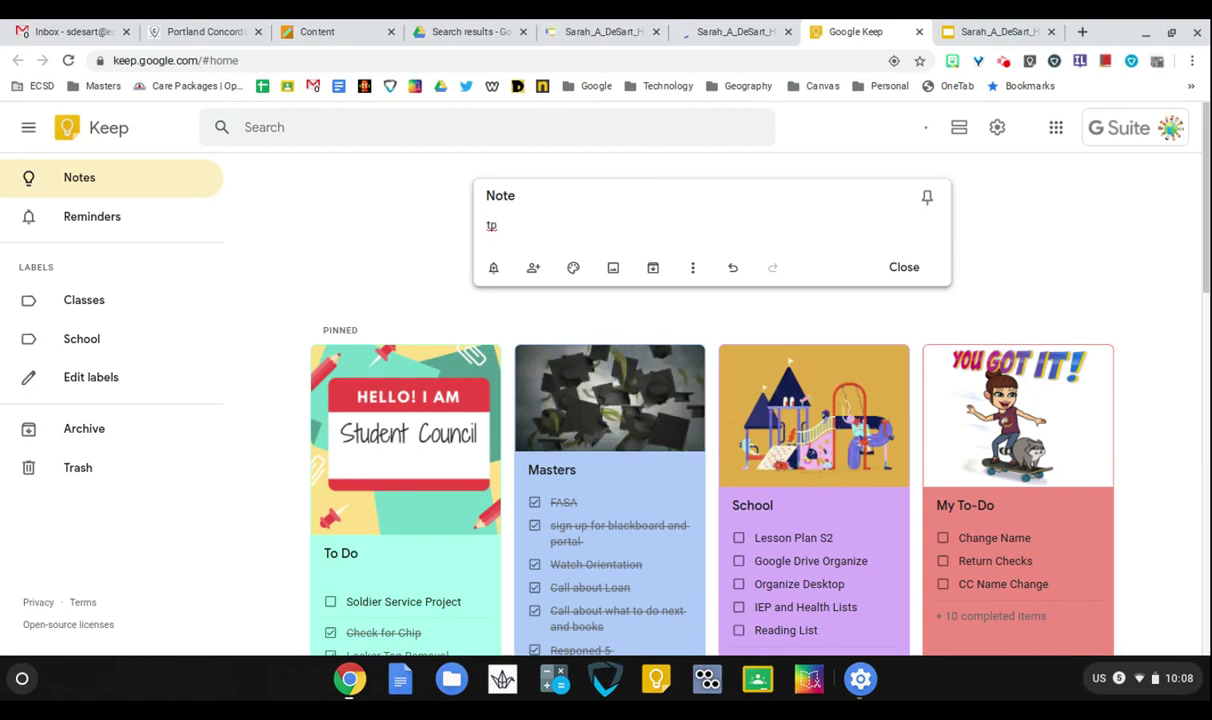
type("ype your note")
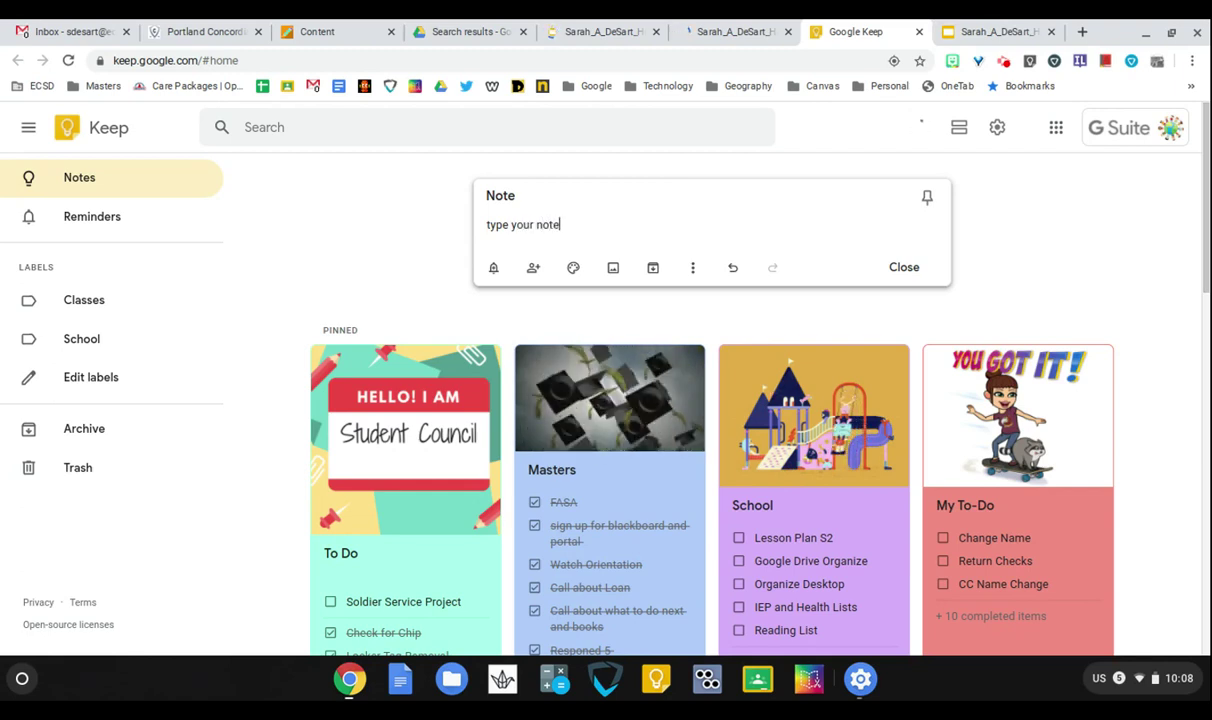
left_click(496, 269)
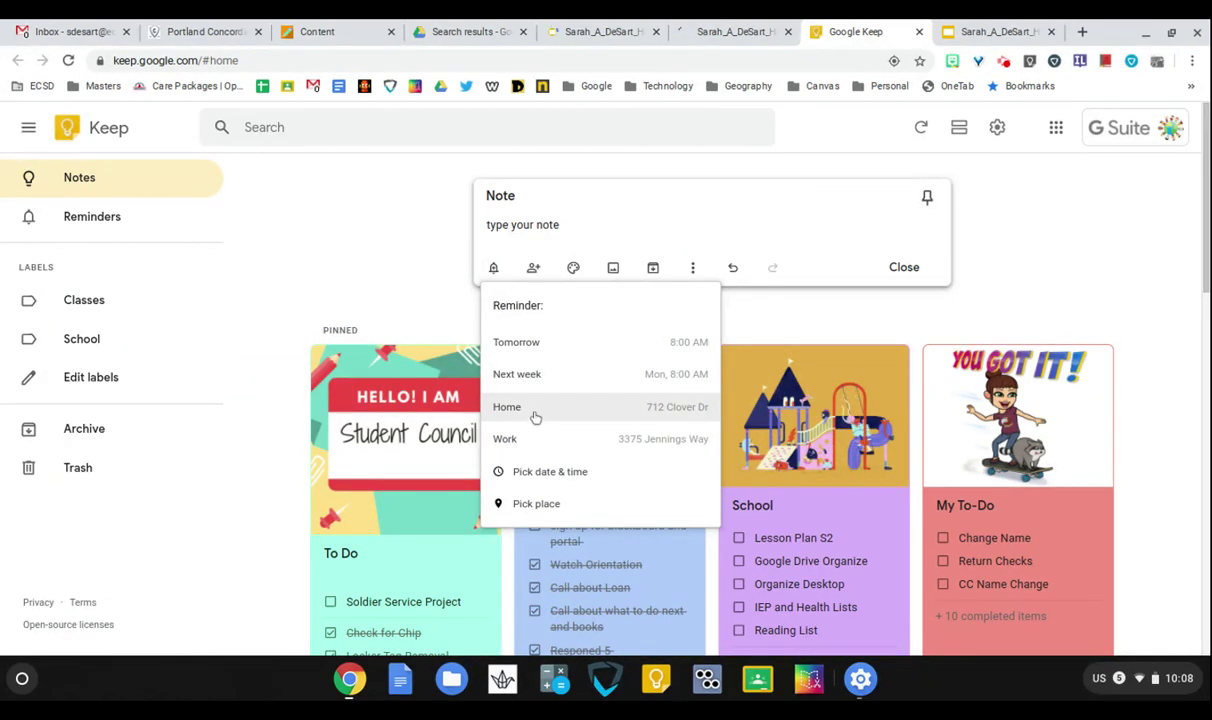
Step: Search 'office' for a place-based reminder, then bring up the note's collaborator panel
left_click(540, 505)
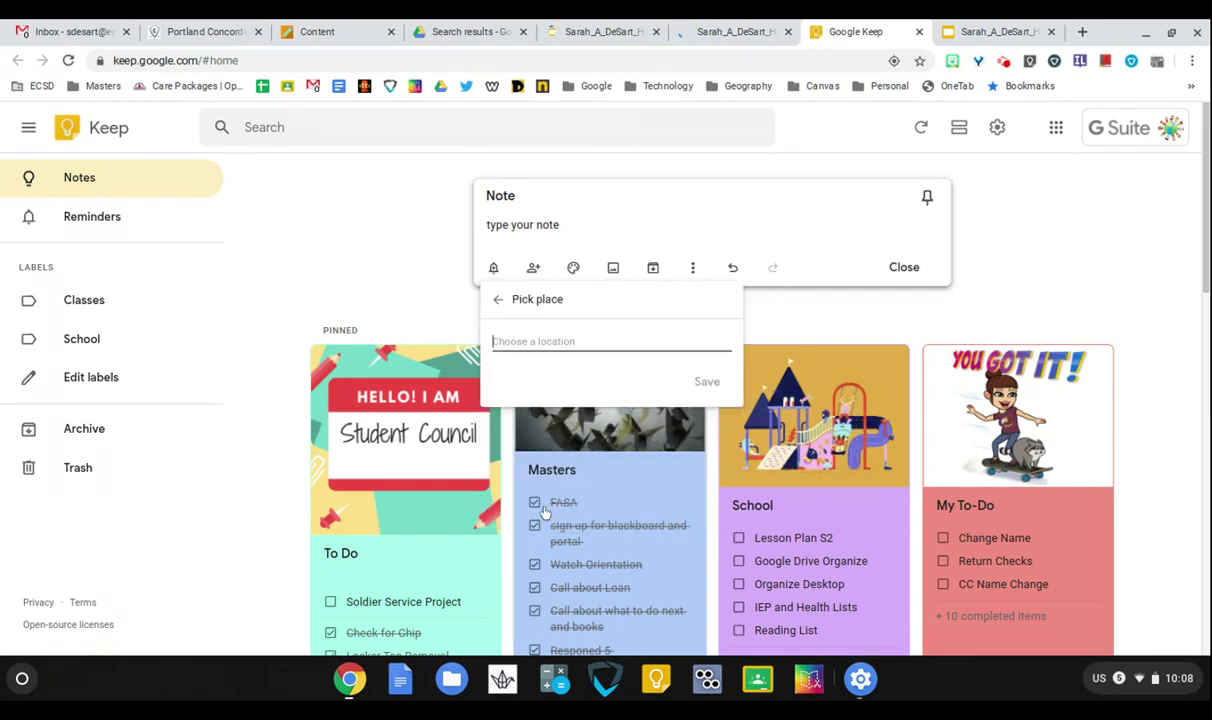
type("of")
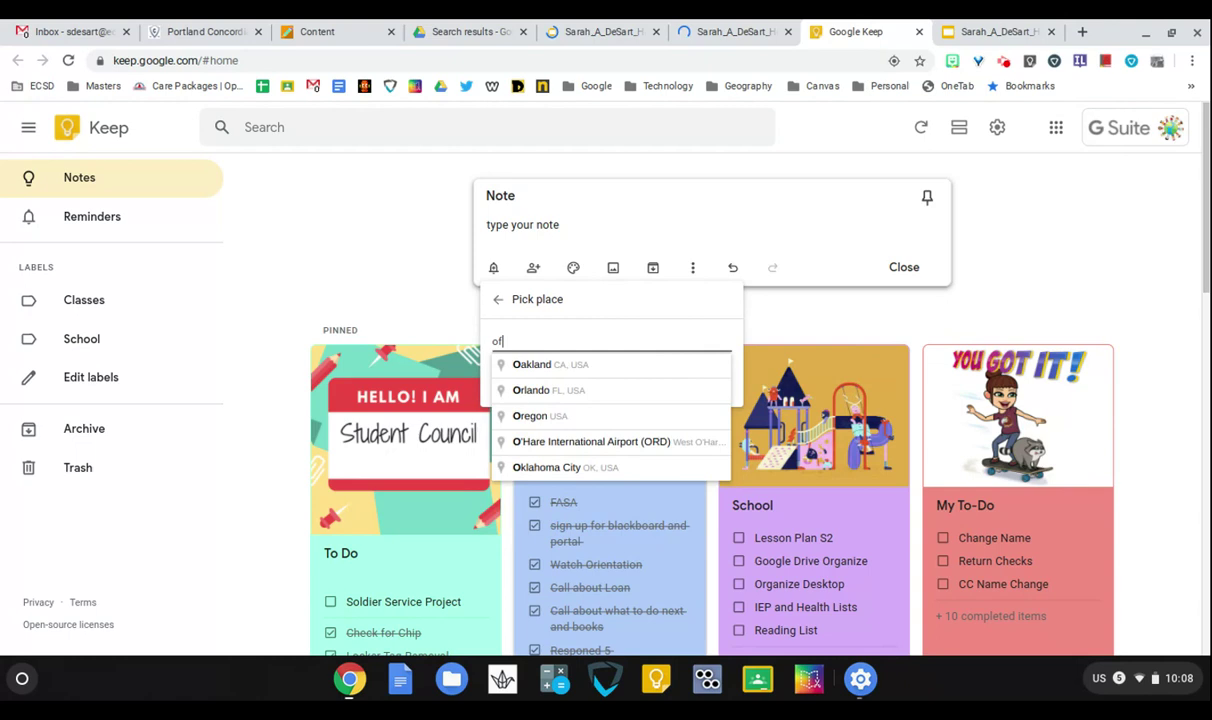
type("fic")
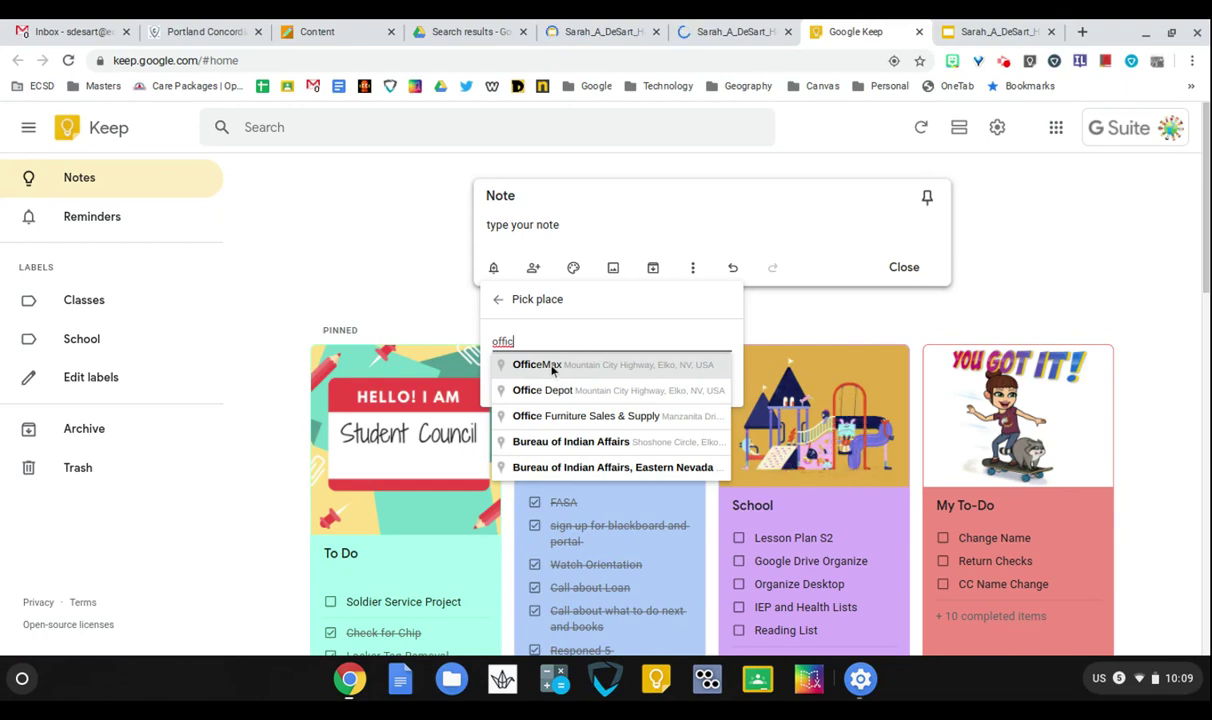
left_click(533, 267)
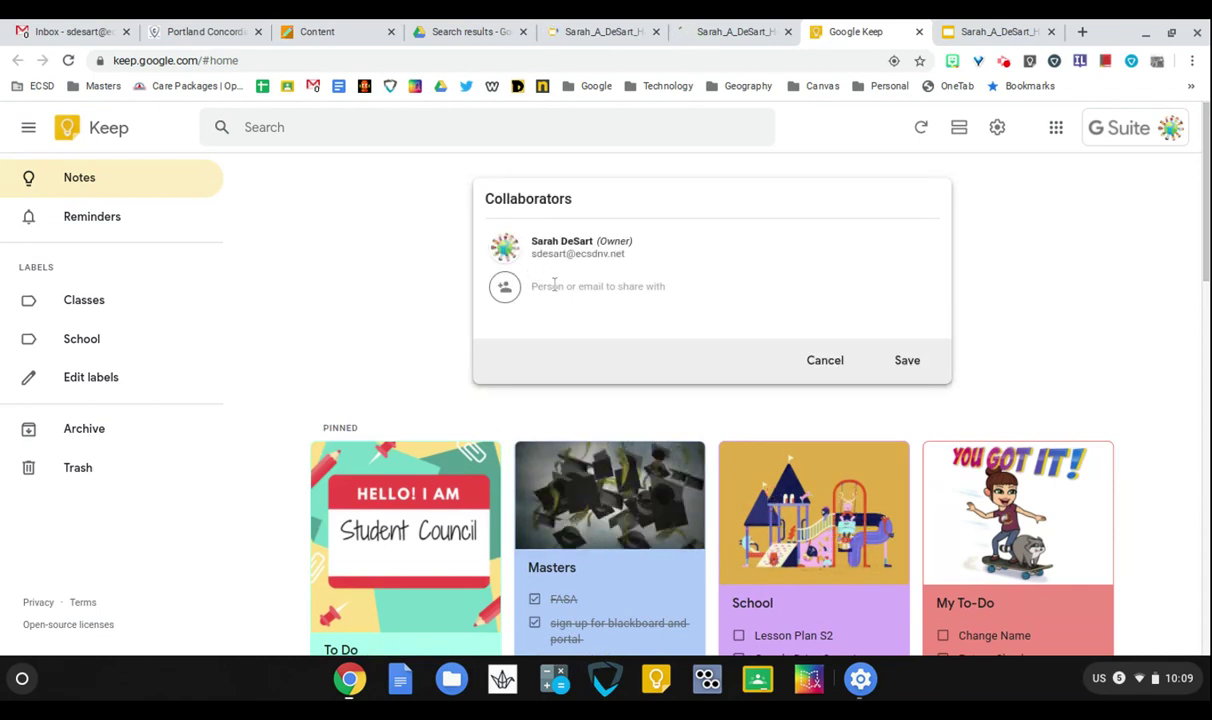
Step: Dismiss the collaborators panel, color the note purple, and start adding an image
left_click(816, 359)
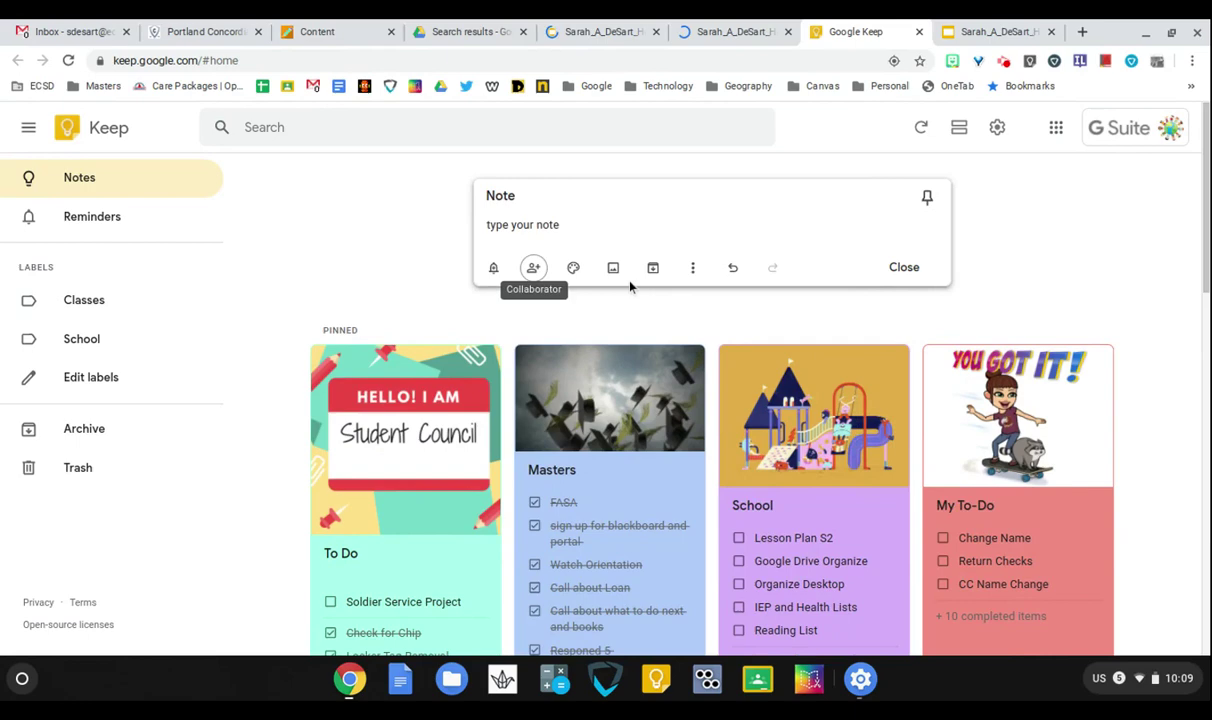
mouse_move(575, 270)
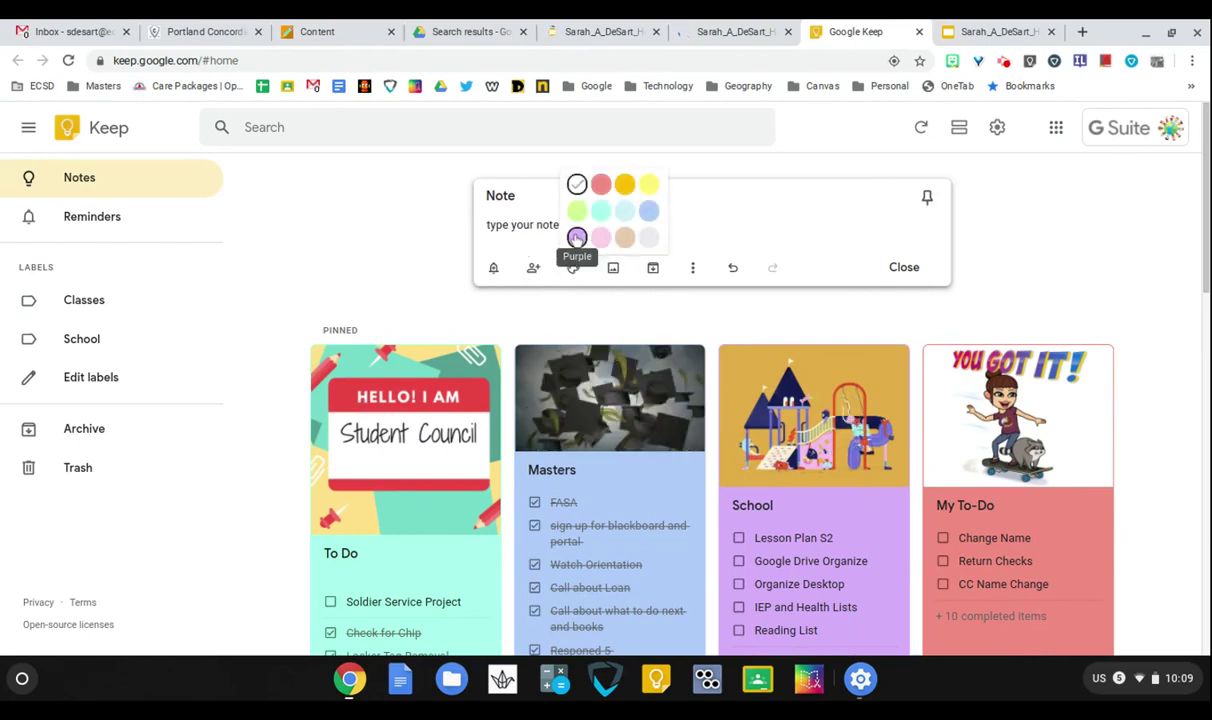
left_click(577, 237)
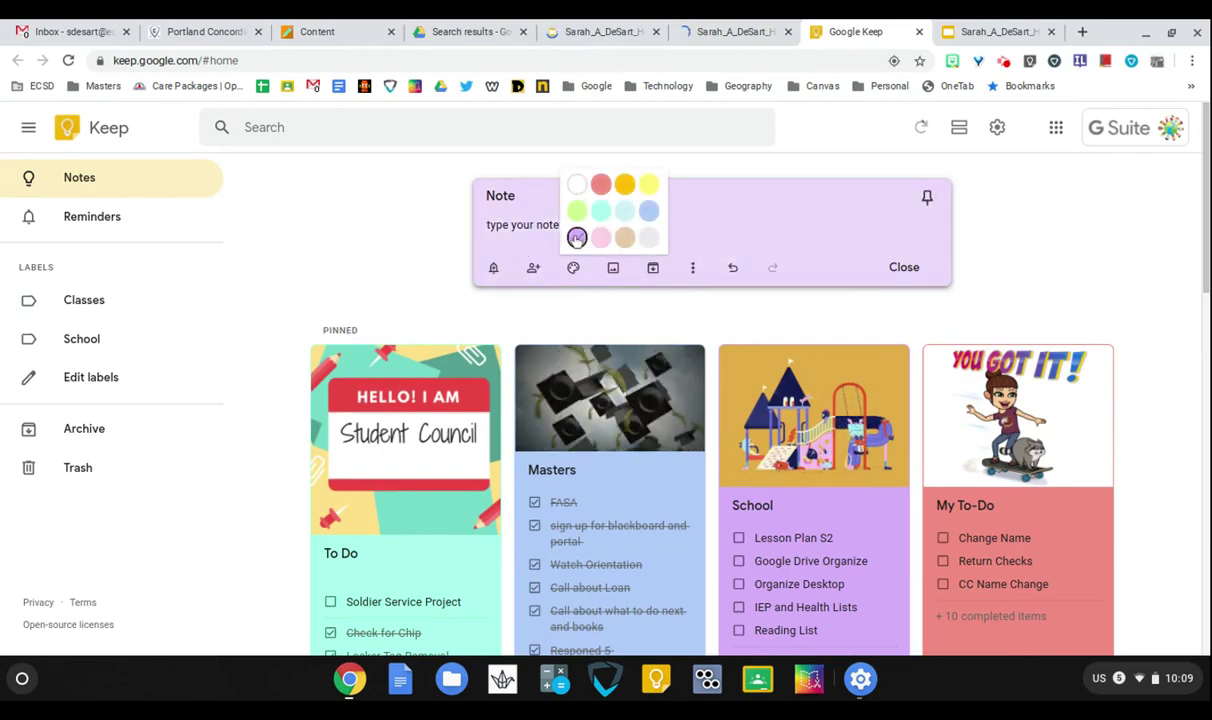
left_click(614, 268)
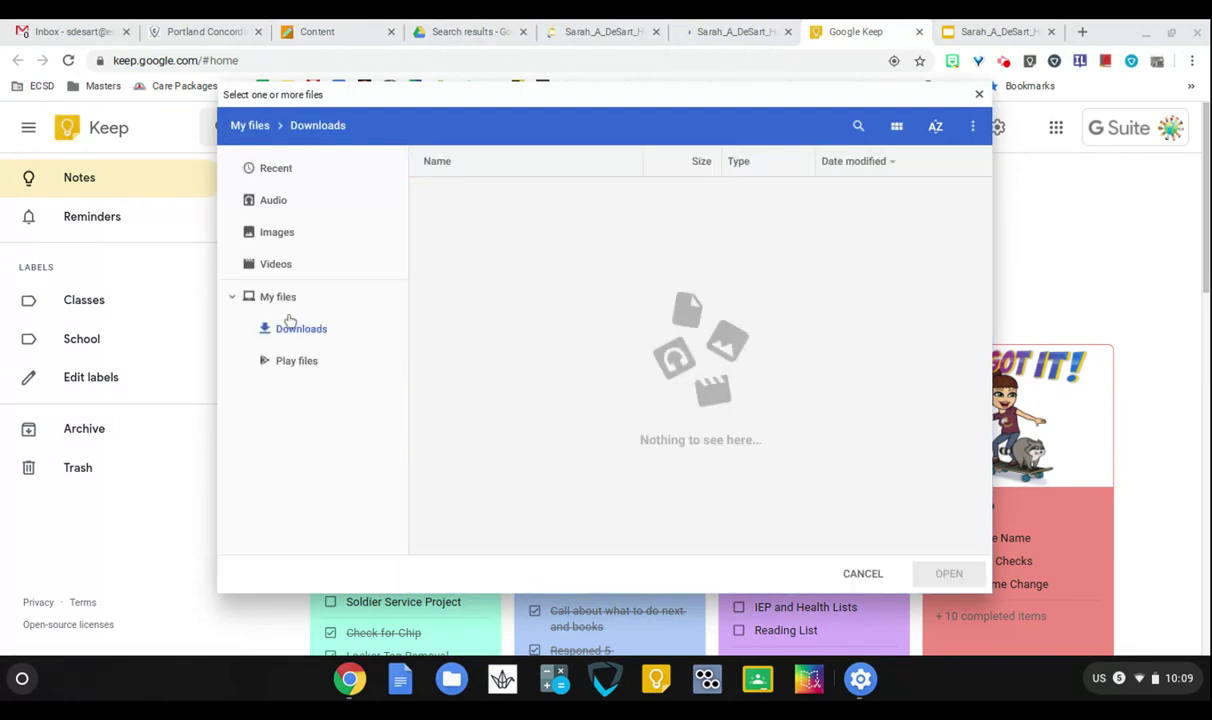
Step: Browse the Images and Downloads folders, cancel the image picker, and show the note's More menu
left_click(292, 328)
left_click(280, 236)
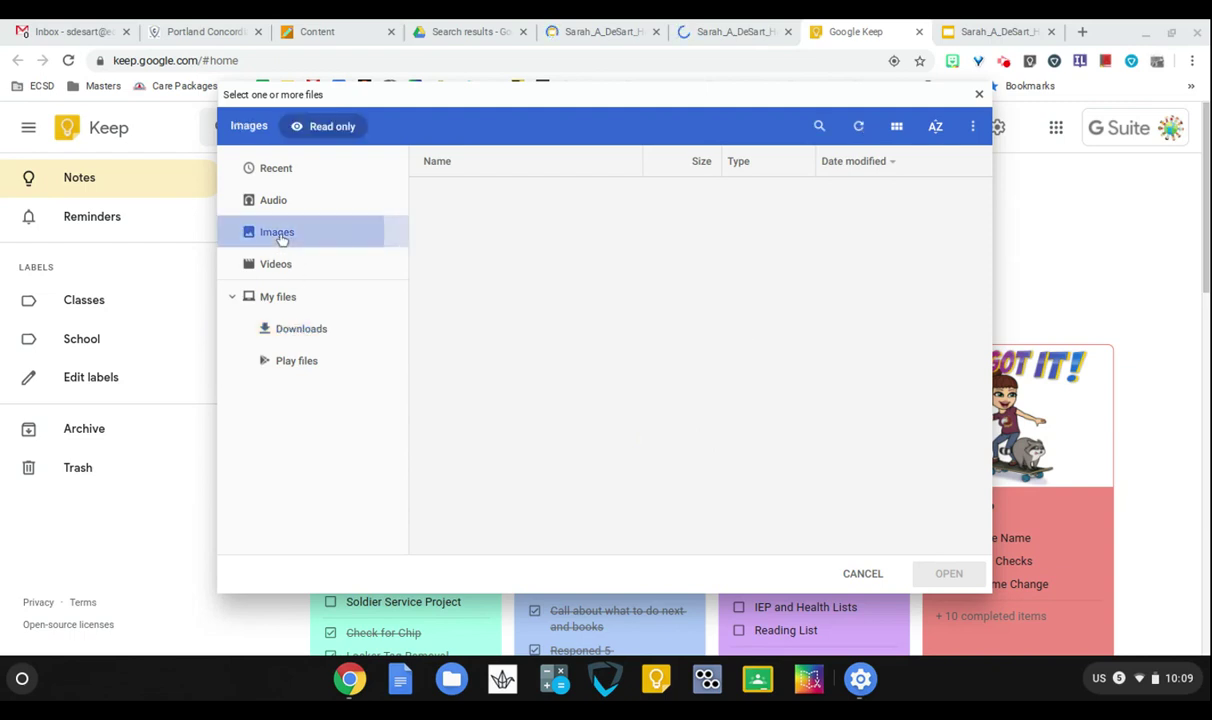
left_click(315, 338)
left_click(979, 94)
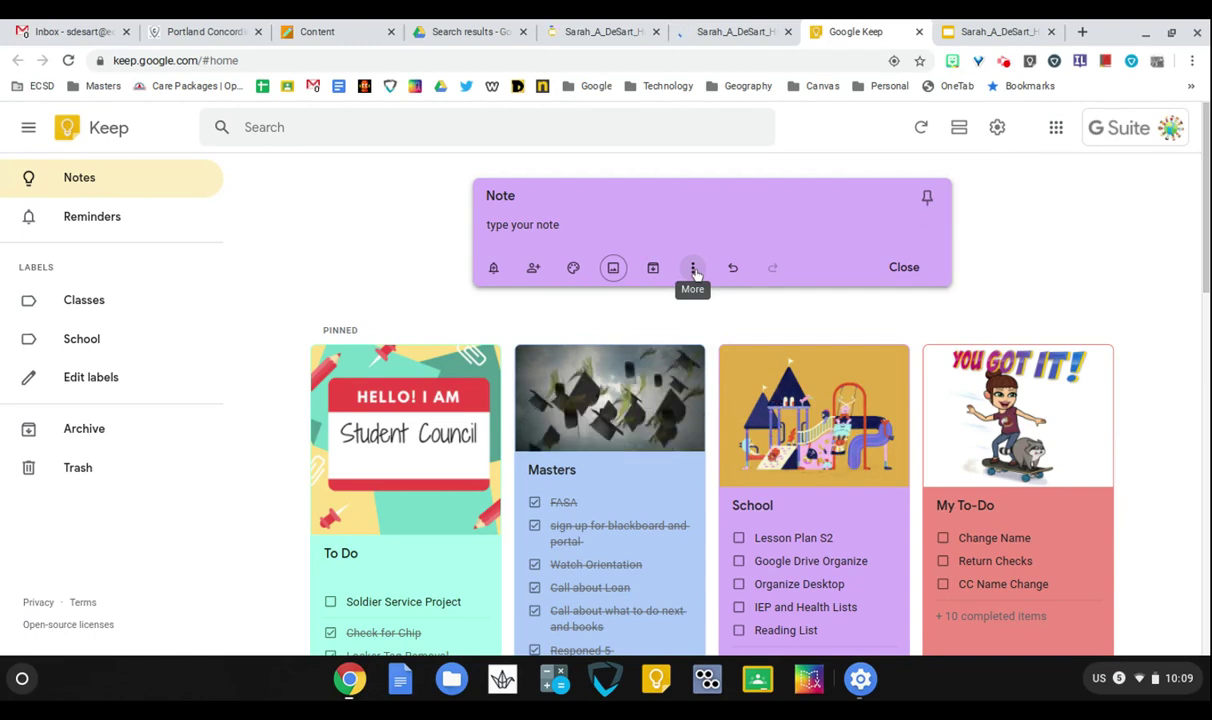
left_click(694, 270)
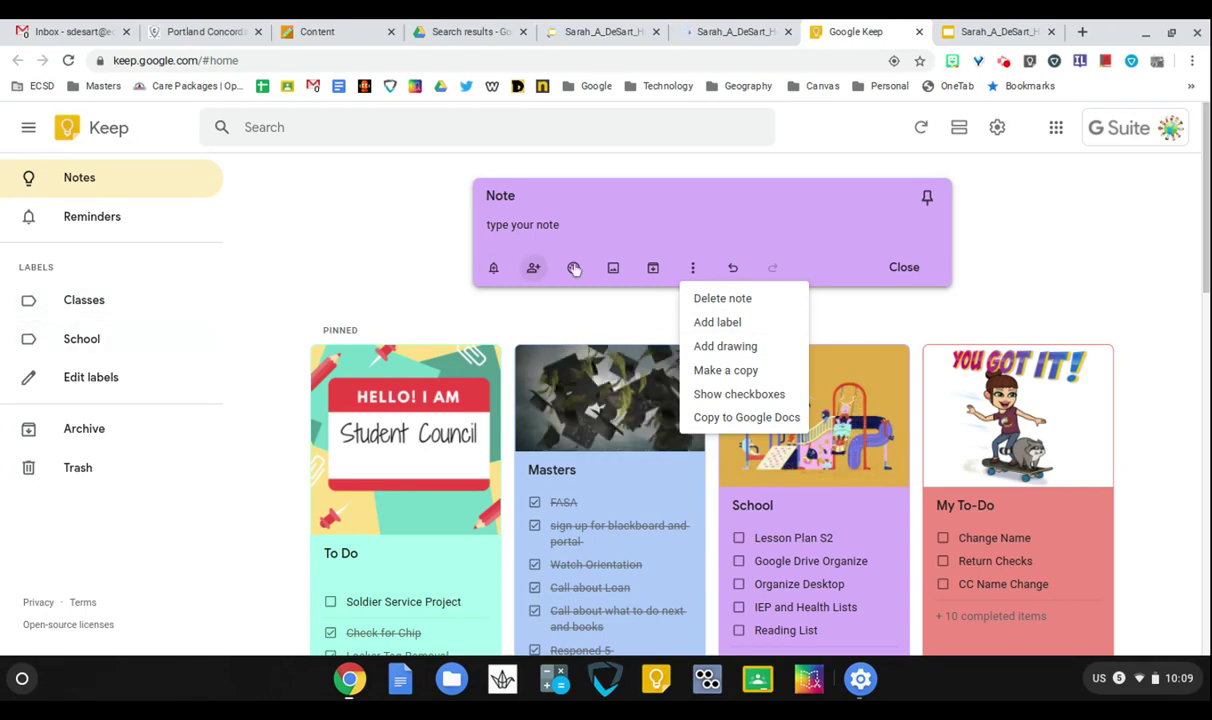
Step: Sketch a handwritten name in a new drawing and return to the purple note
left_click(722, 346)
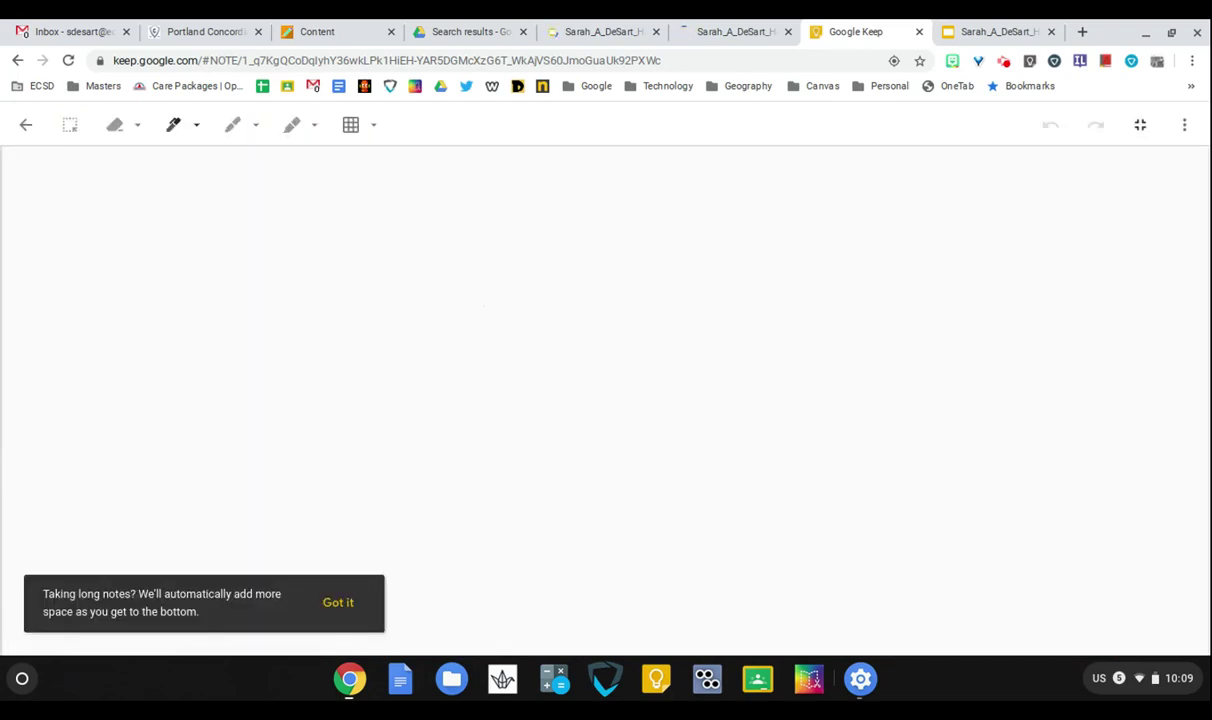
mouse_move(465, 298)
left_mouse_down()
mouse_move(406, 254)
mouse_move(352, 292)
mouse_move(418, 351)
mouse_move(299, 374)
left_mouse_up()
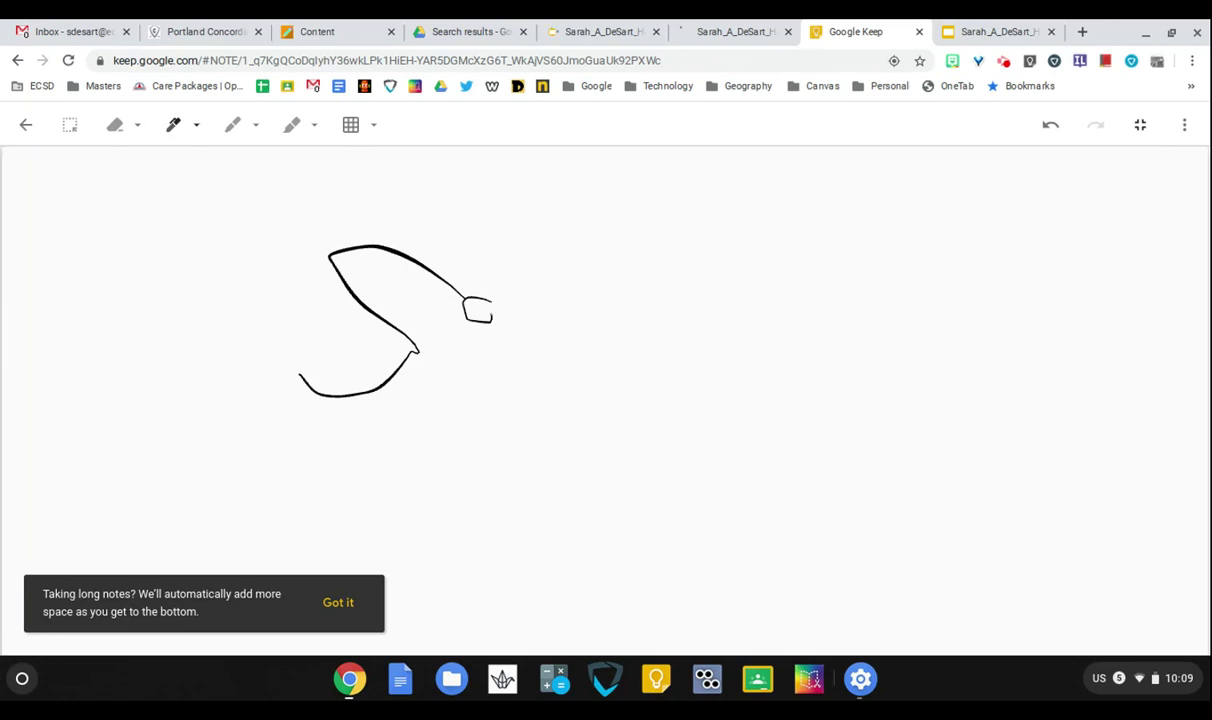
left_click_drag(491, 316, 553, 339)
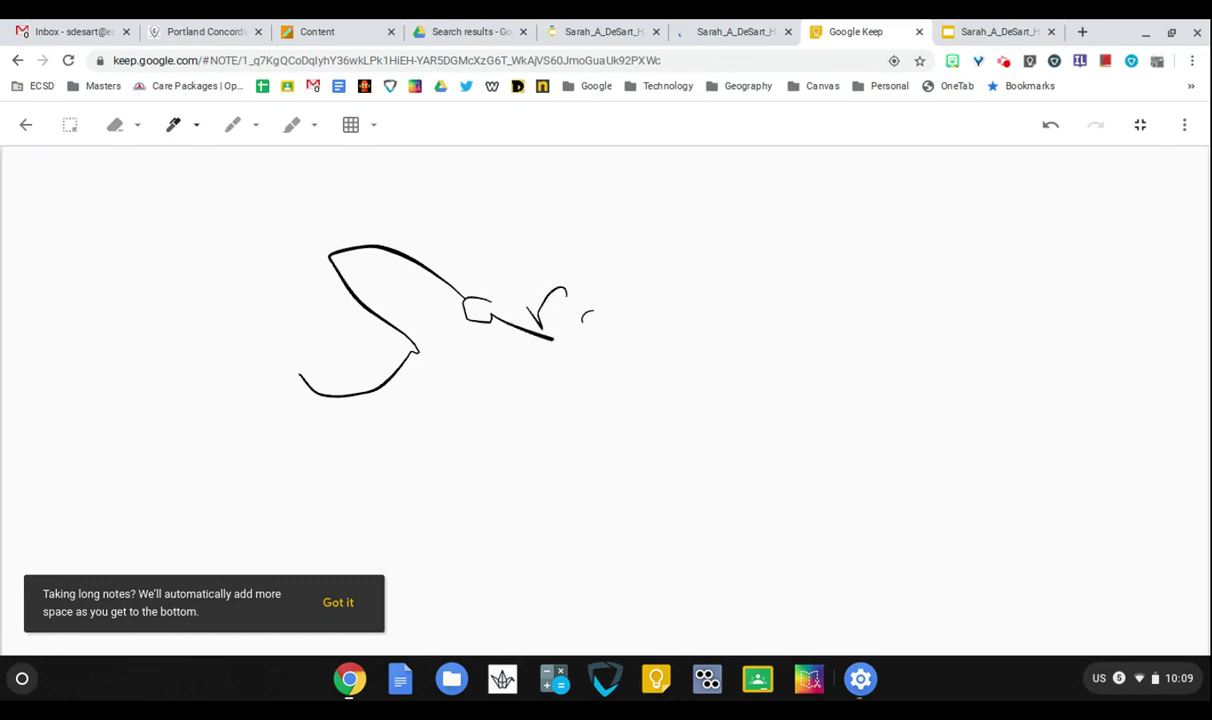
left_click_drag(632, 235, 639, 309)
left_click(27, 125)
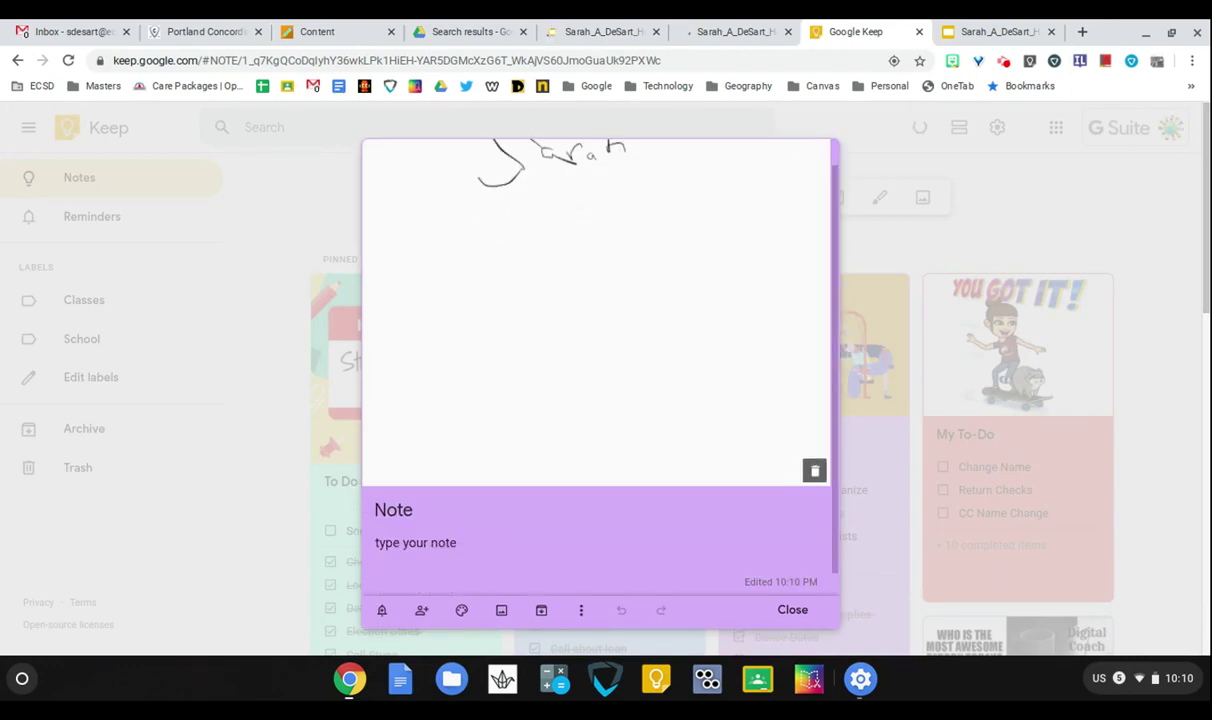
Step: Show checkboxes on the note, tick 'type your note', and reopen the More menu
left_click(580, 612)
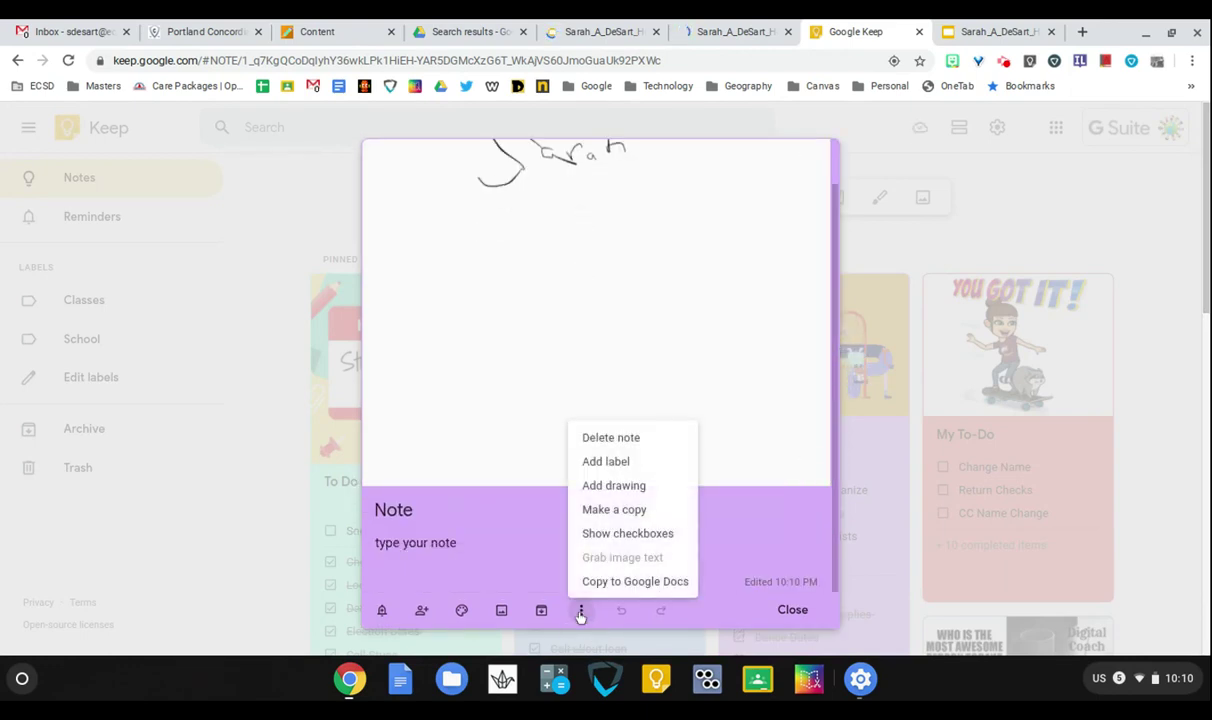
left_click(620, 537)
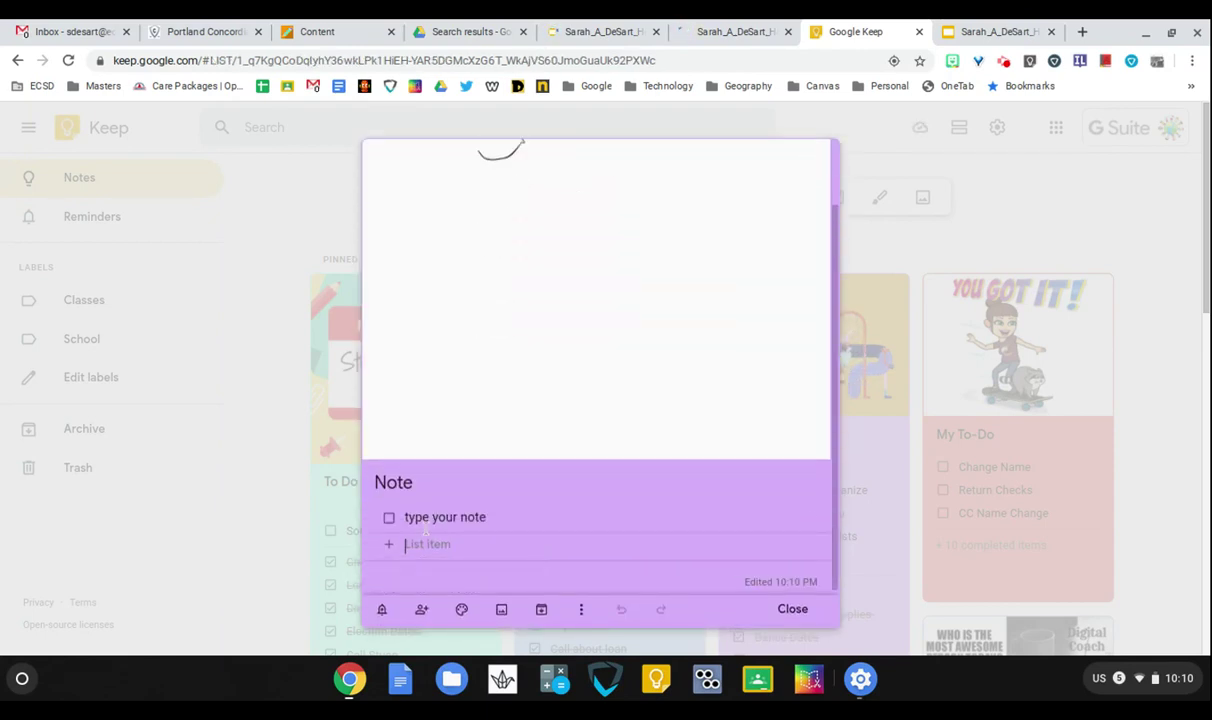
left_click(389, 518)
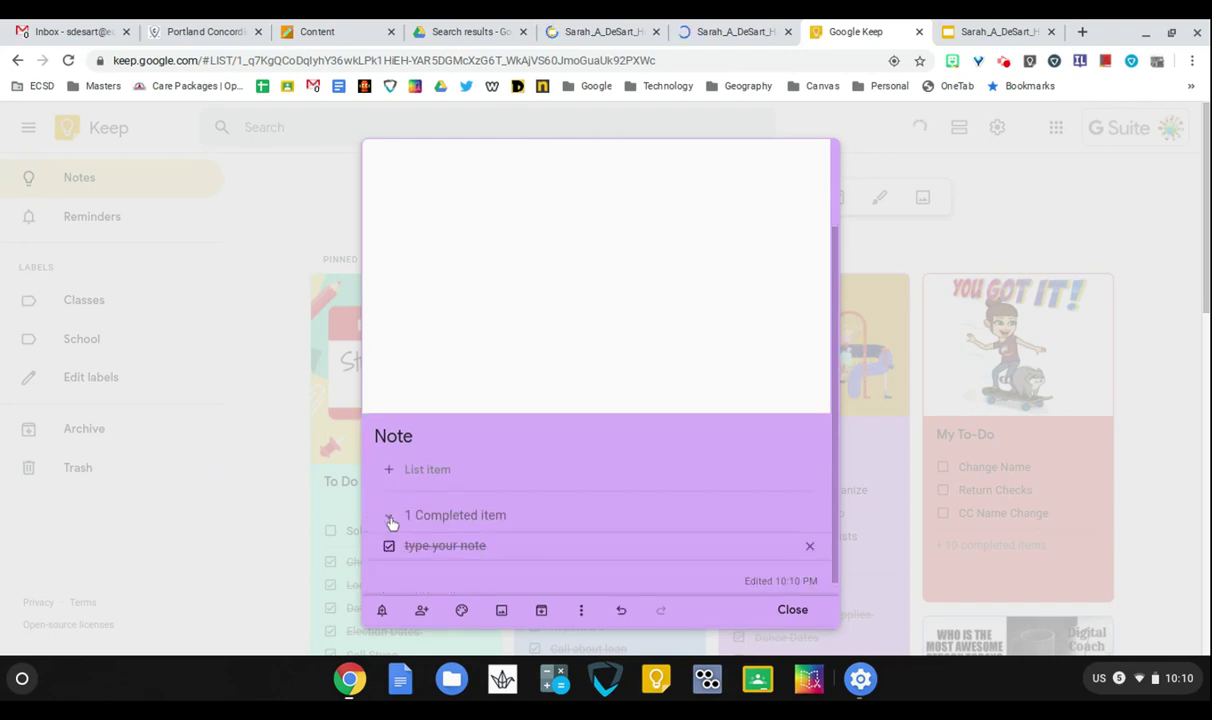
left_click(582, 610)
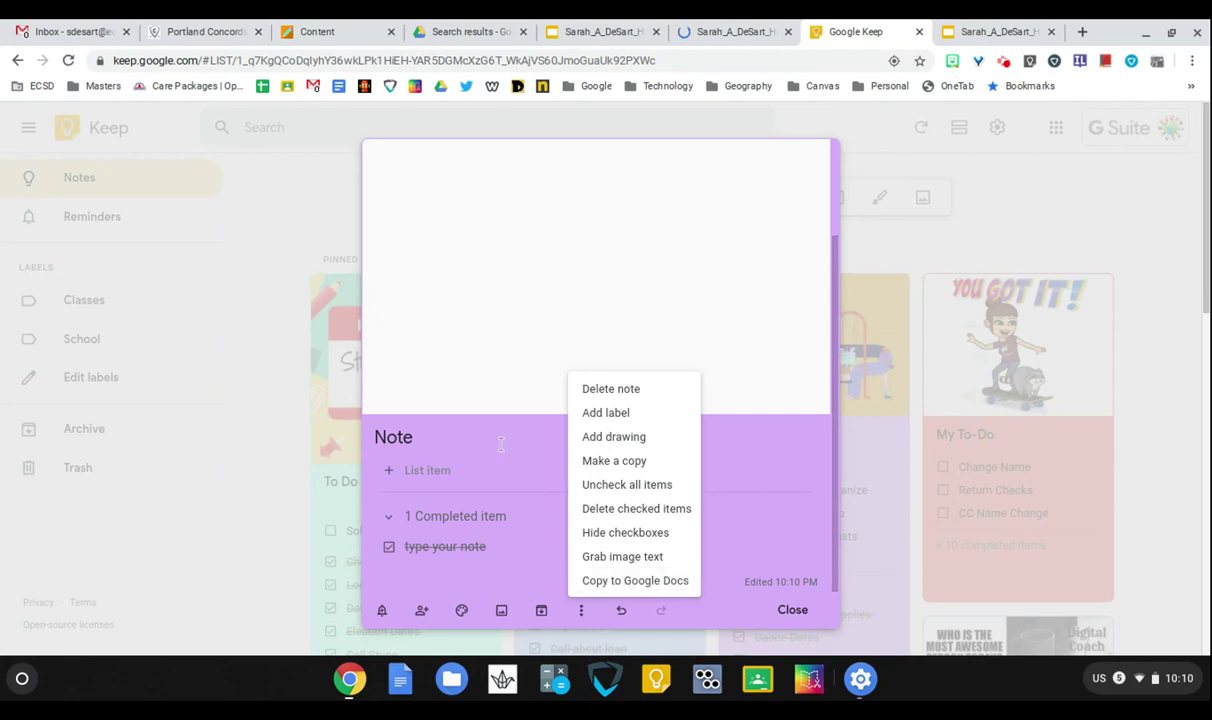
Step: Copy the purple checklist note to Google Docs and dismiss the confirmation
left_click(657, 584)
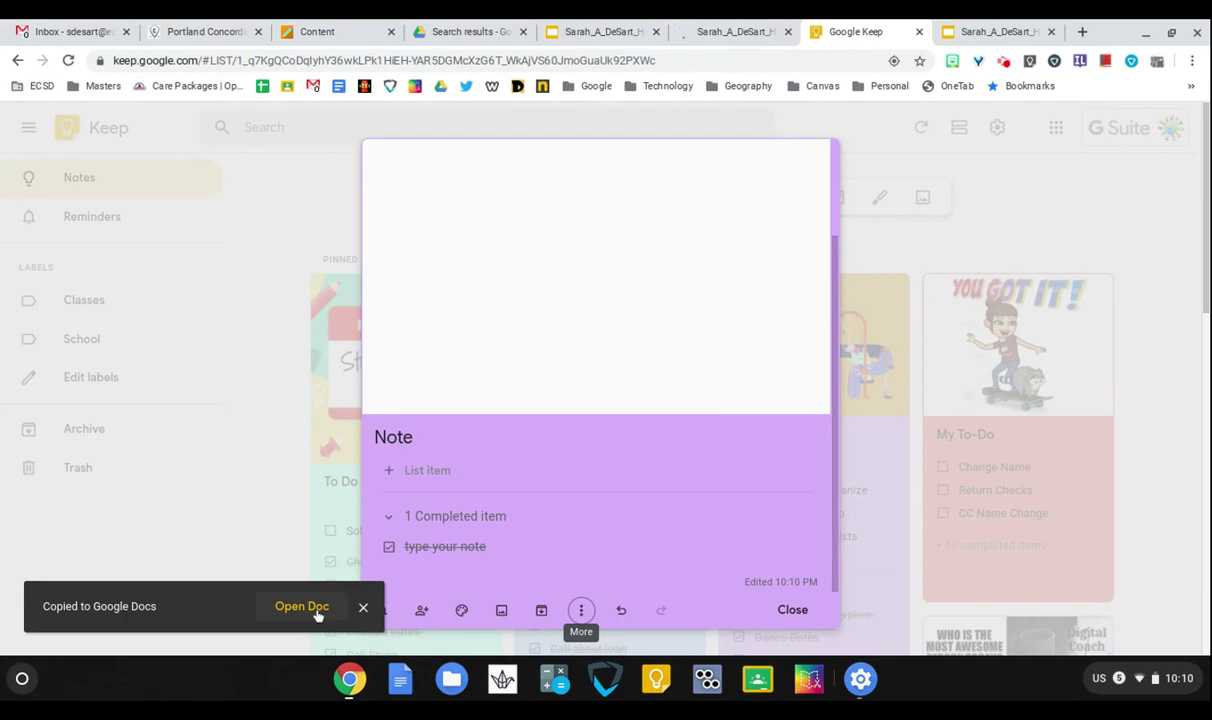
left_click(364, 607)
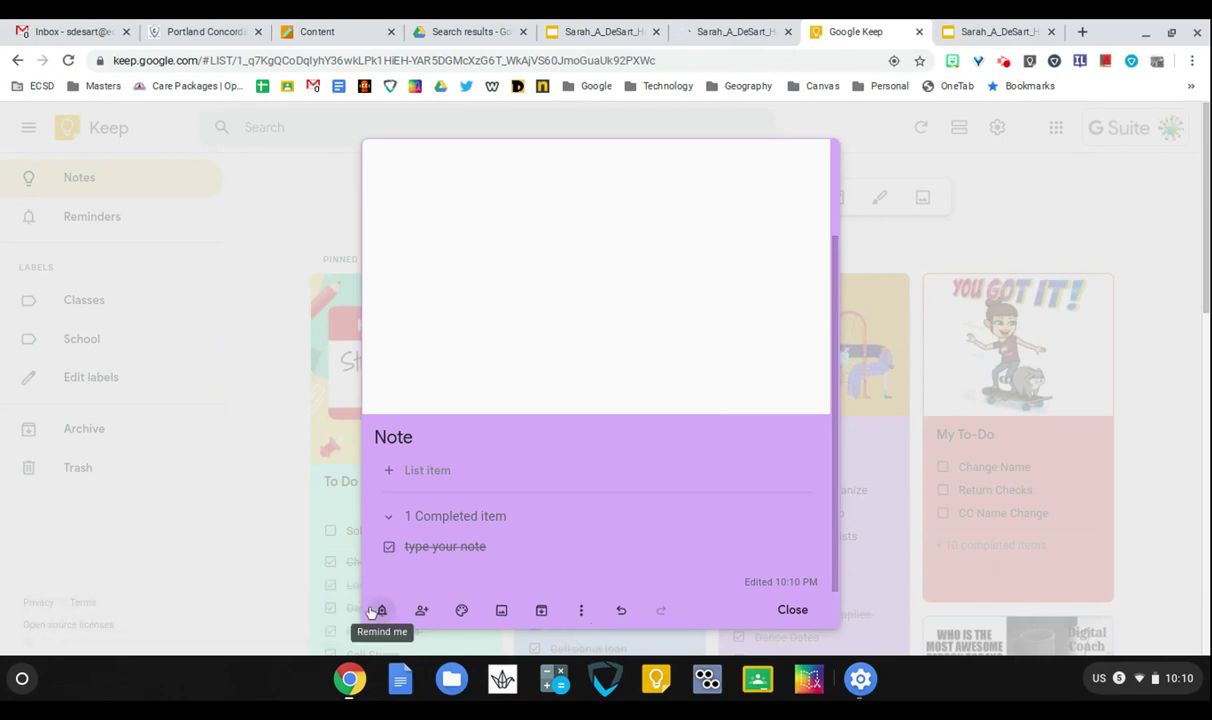
Step: Close the note, scroll through the notes grid, and filter by the Classes label
left_click(788, 609)
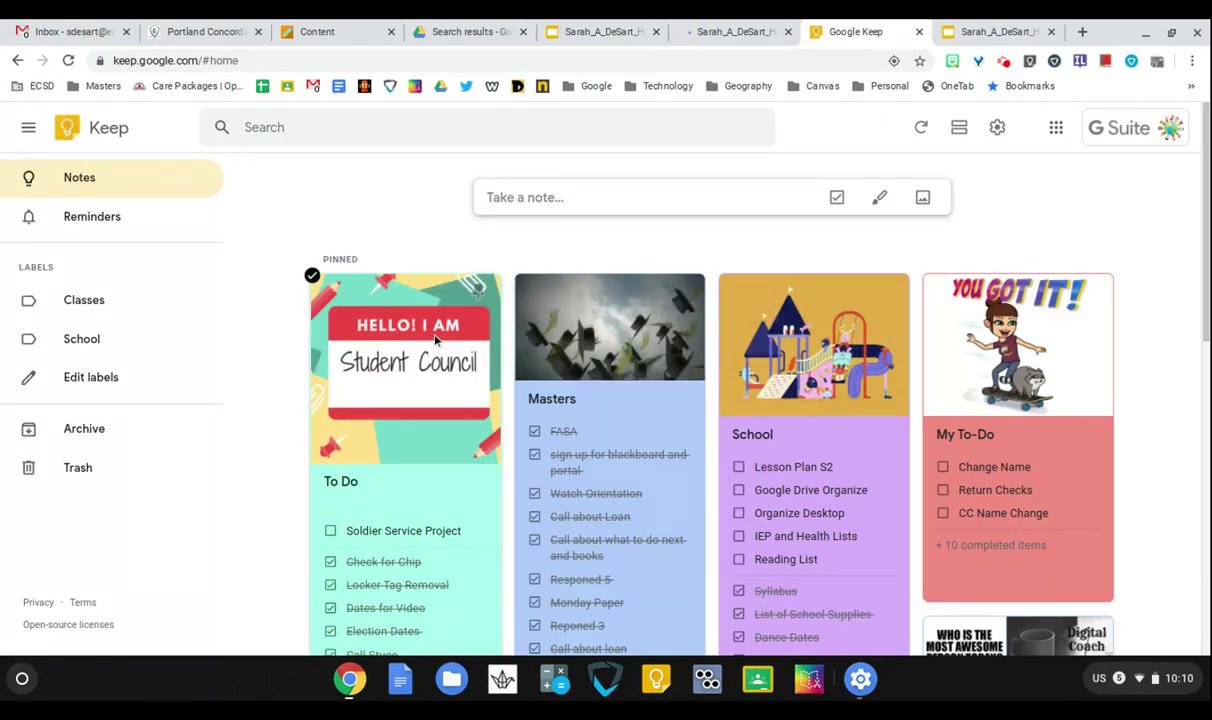
scroll(435, 340, "down", 1)
scroll(435, 340, "down", 1)
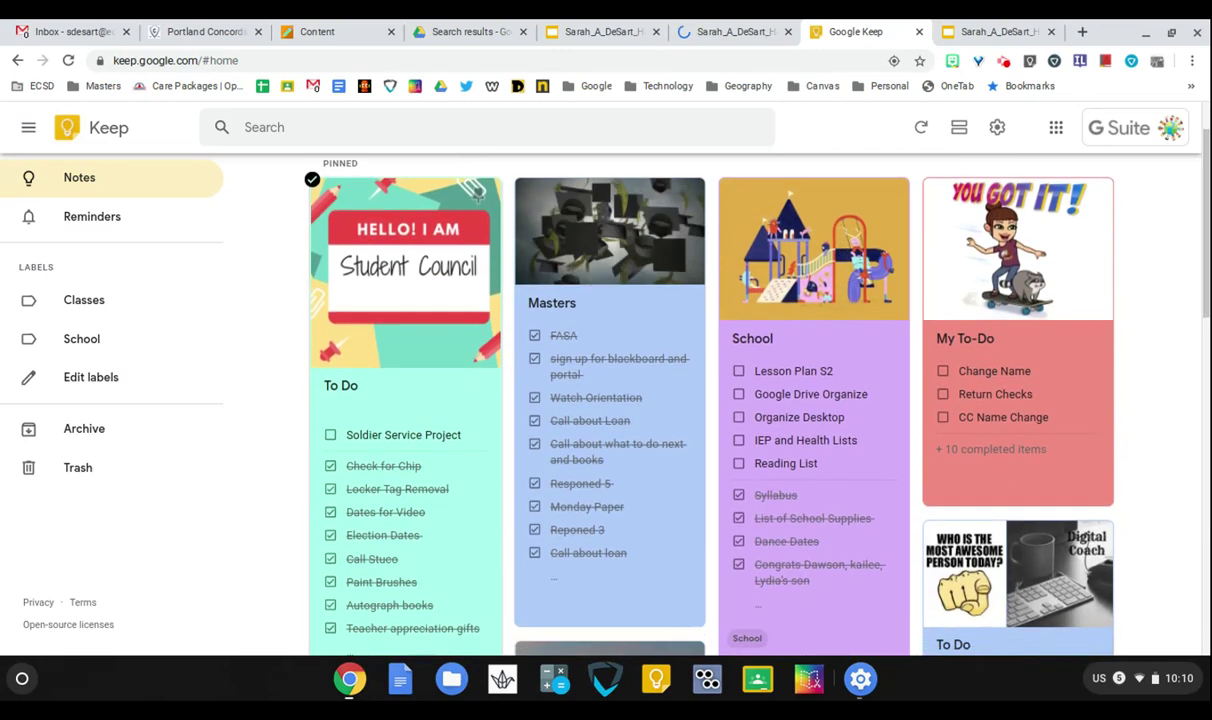
scroll(435, 340, "down", 5)
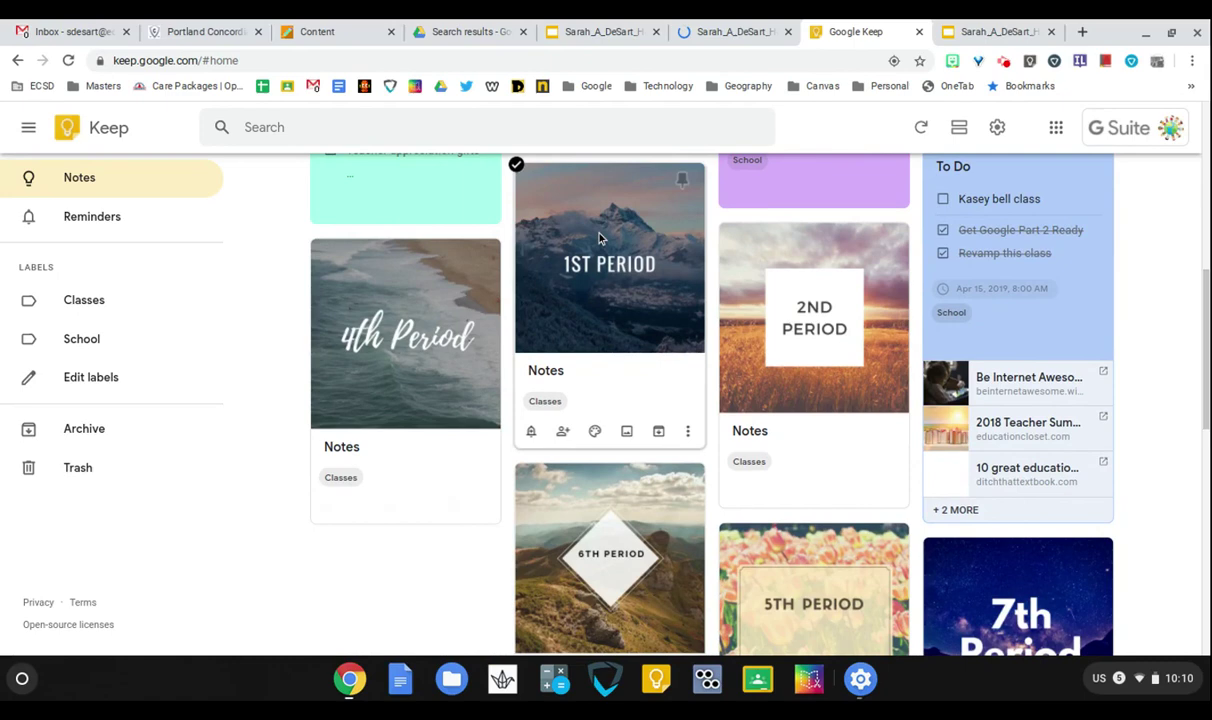
scroll(760, 348, "down", 2)
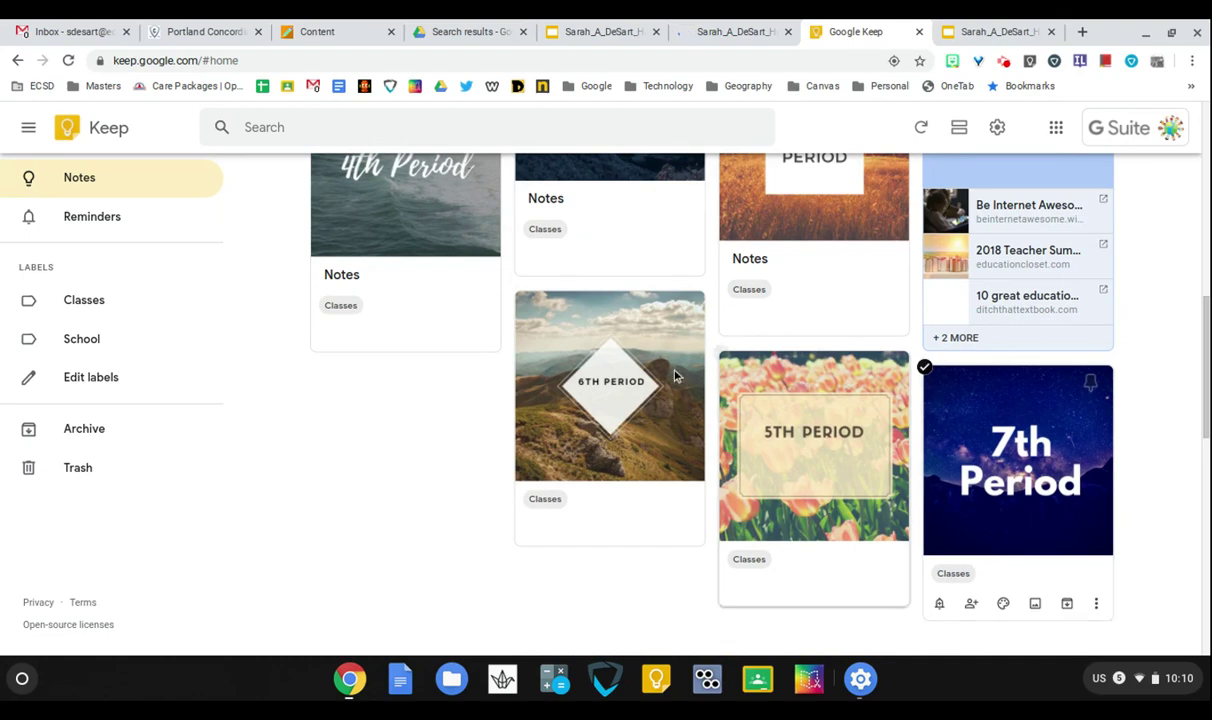
left_click(90, 311)
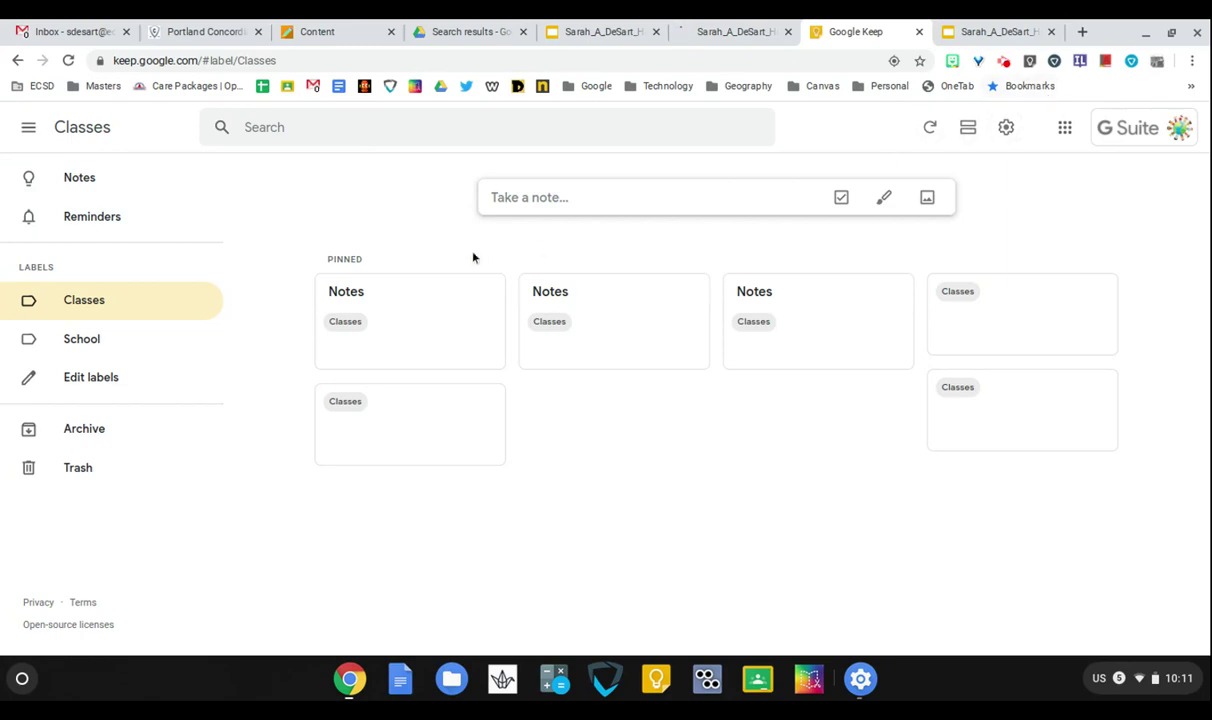
Step: Go back to all Notes, try the List view, then restore the Grid layout
left_click(107, 189)
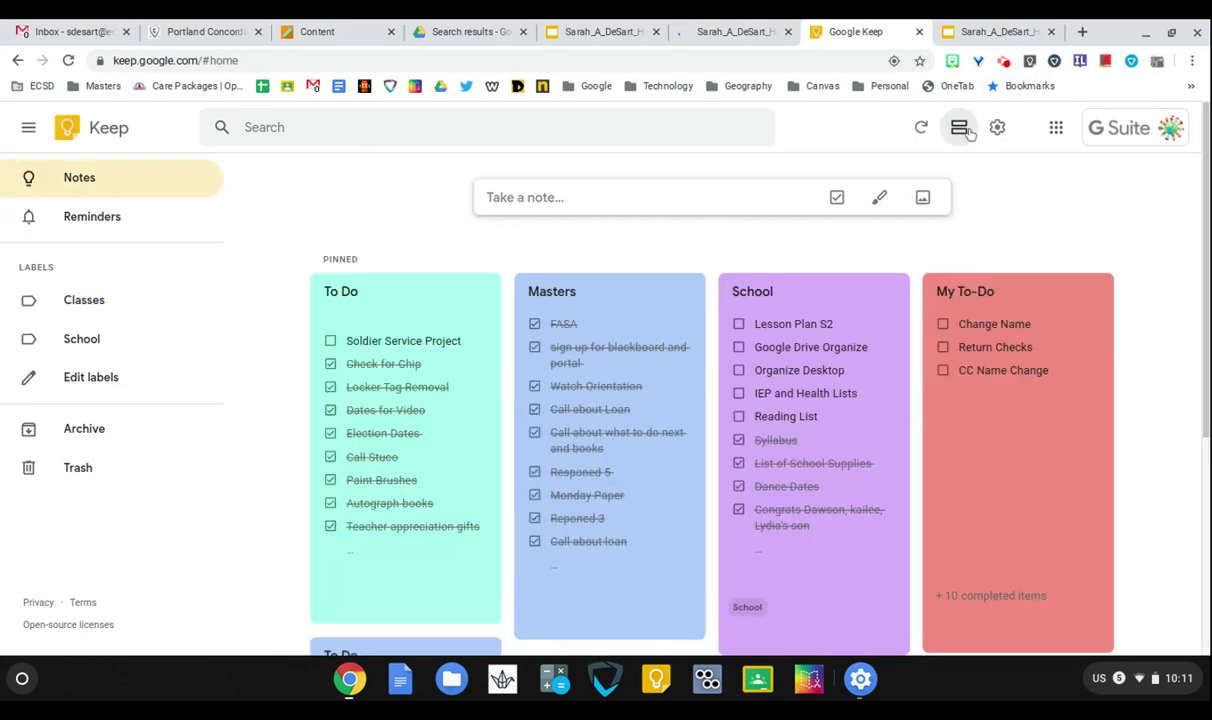
left_click(960, 128)
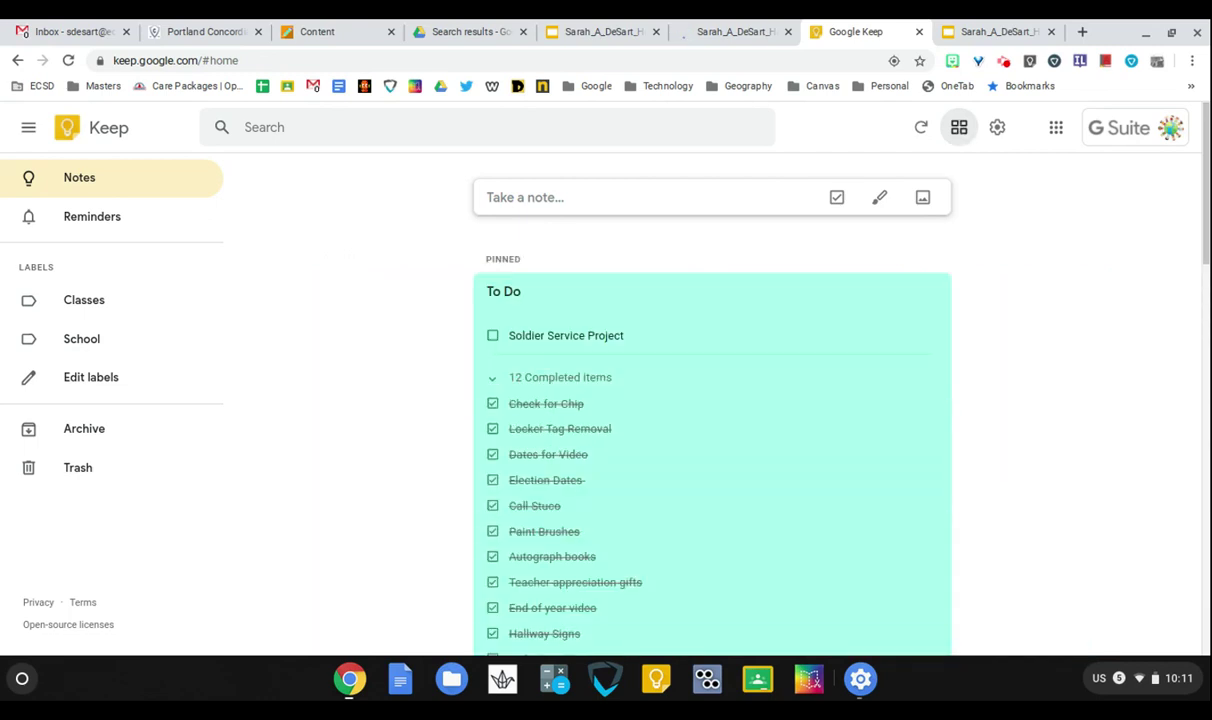
scroll(898, 411, "down", 8)
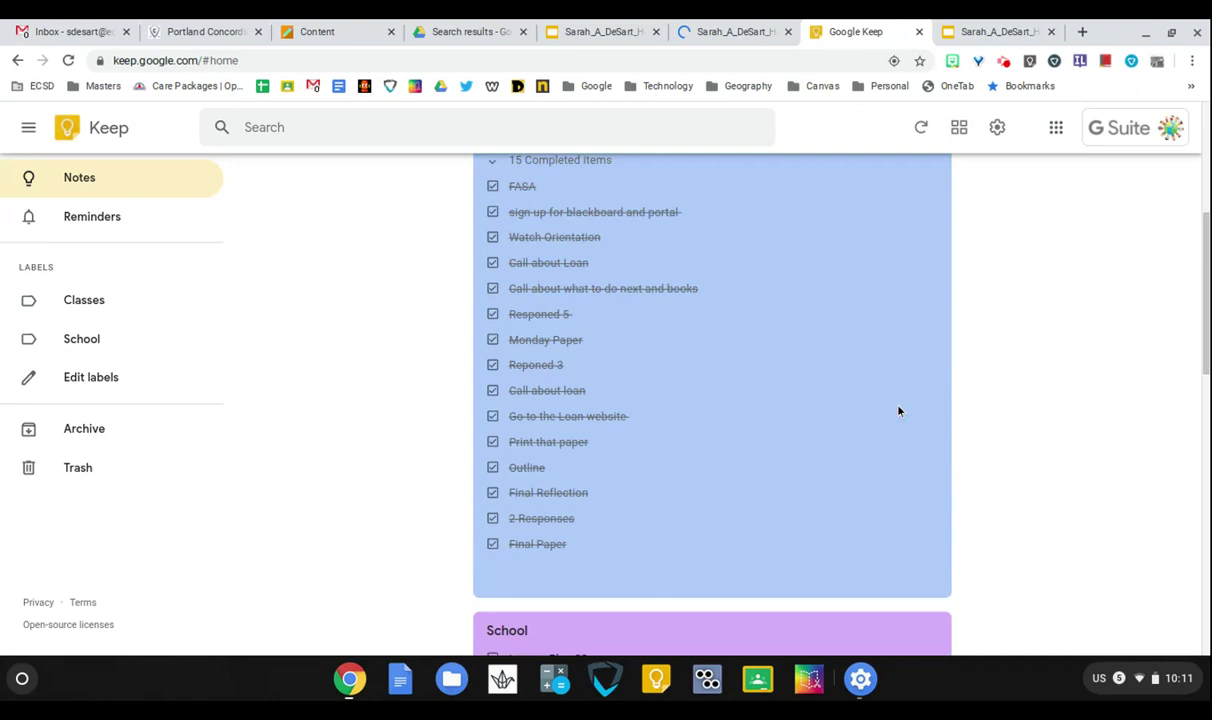
left_click(959, 128)
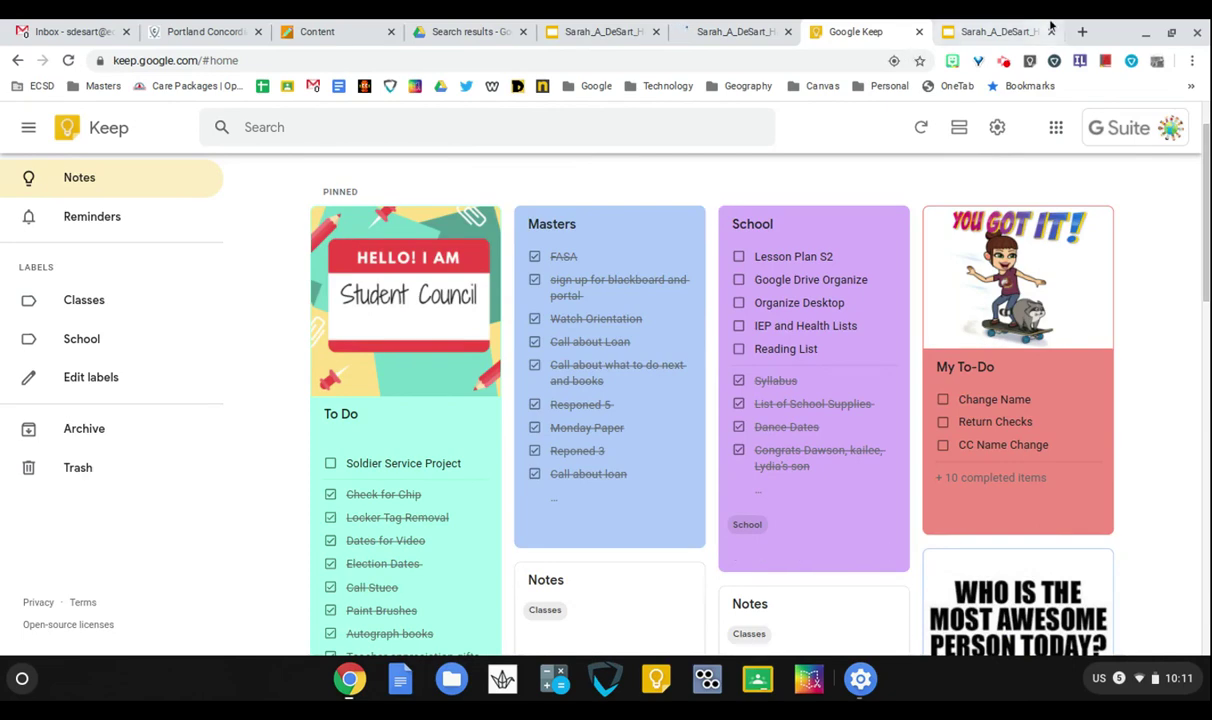
Step: In the references document, open the Keep panel and save the References heading and three citations to Keep
left_click(765, 28)
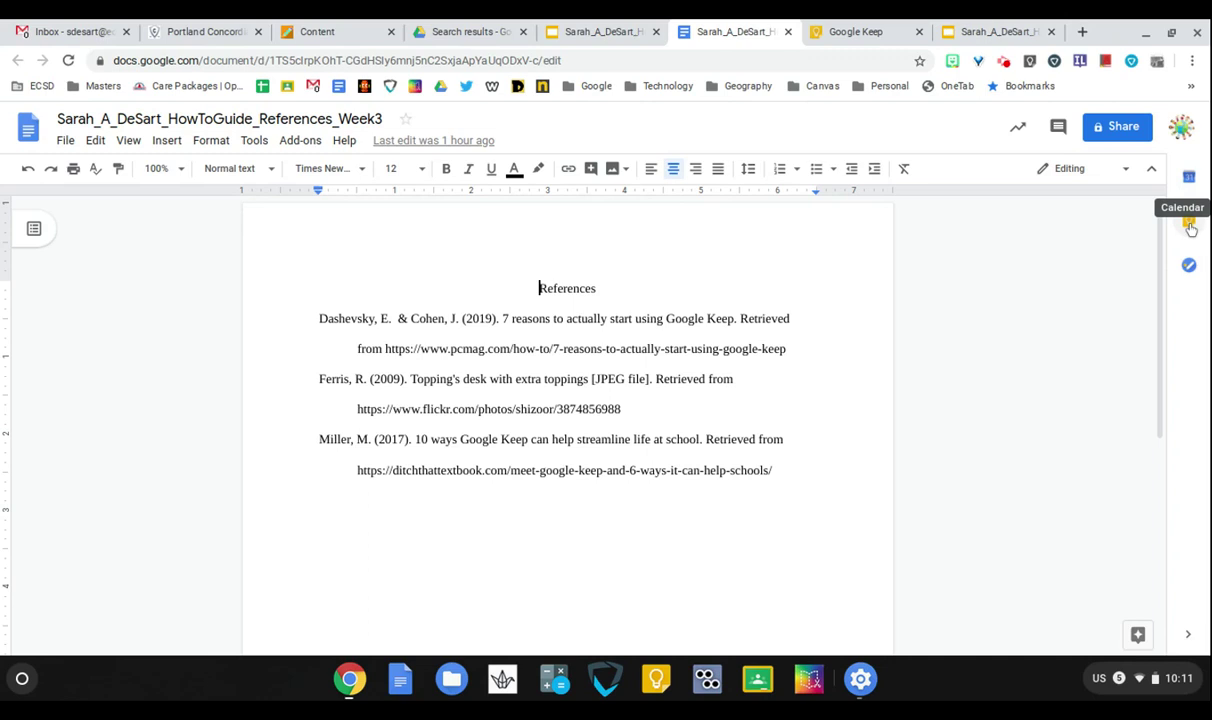
left_click(1189, 222)
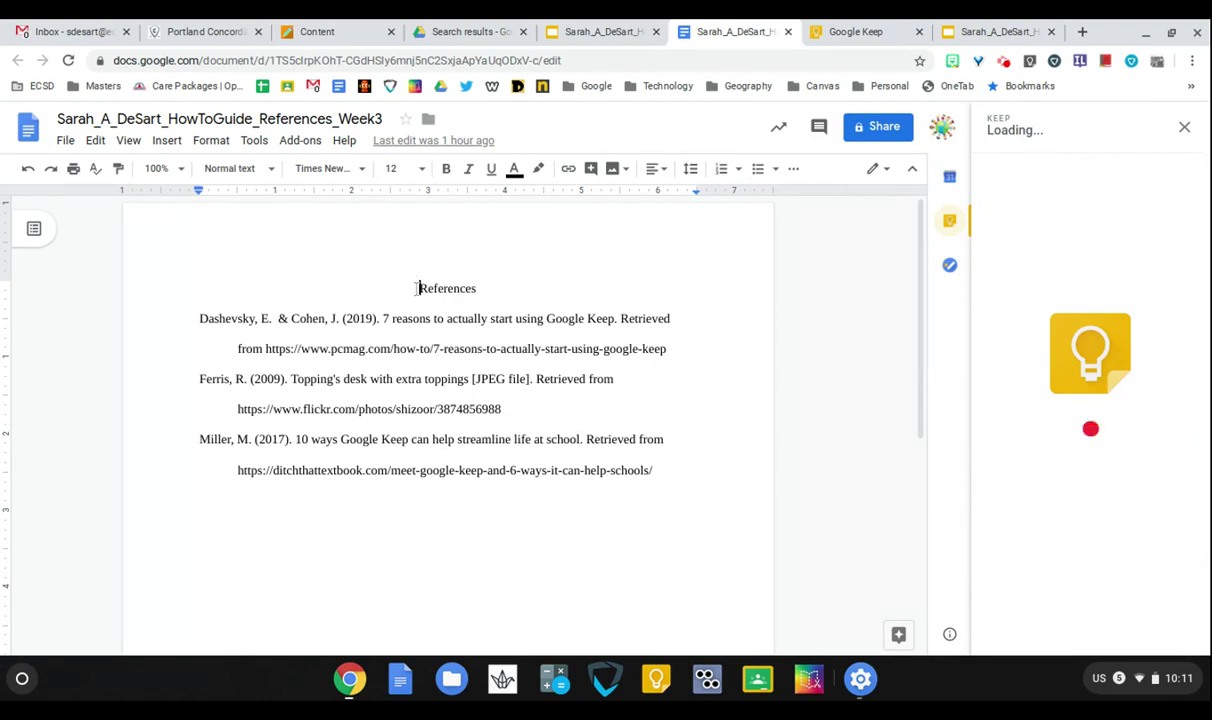
left_click_drag(451, 292, 657, 473)
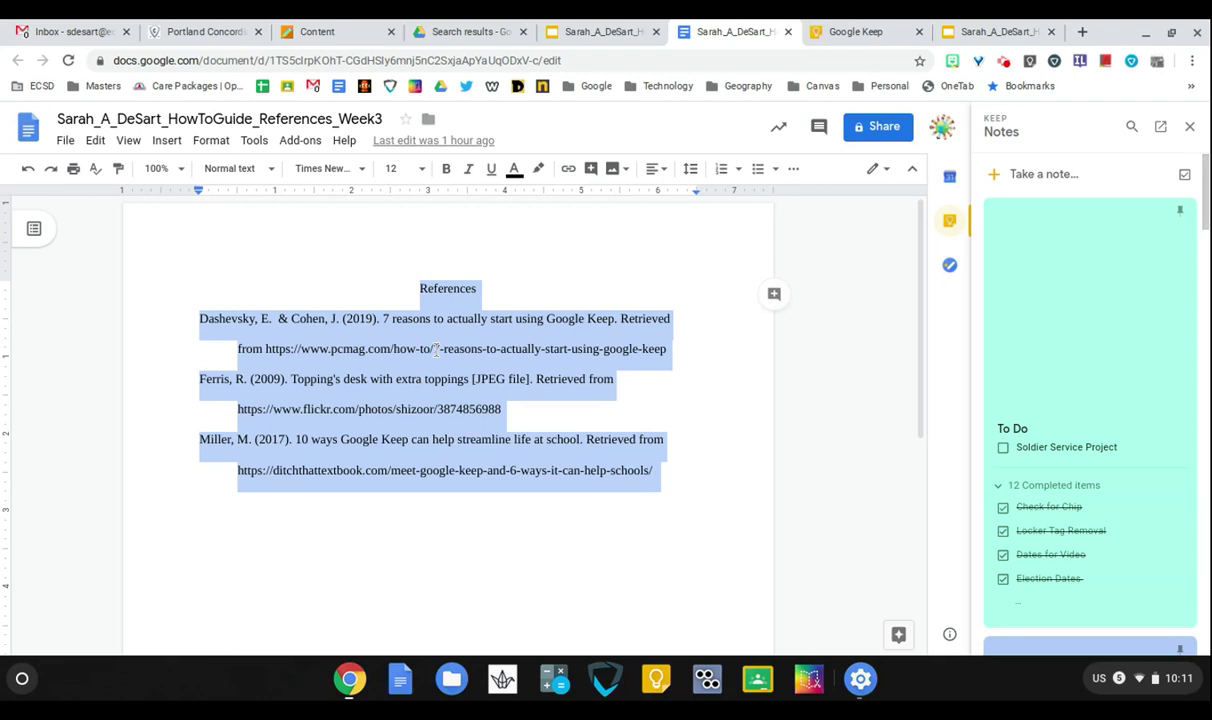
right_click(436, 349)
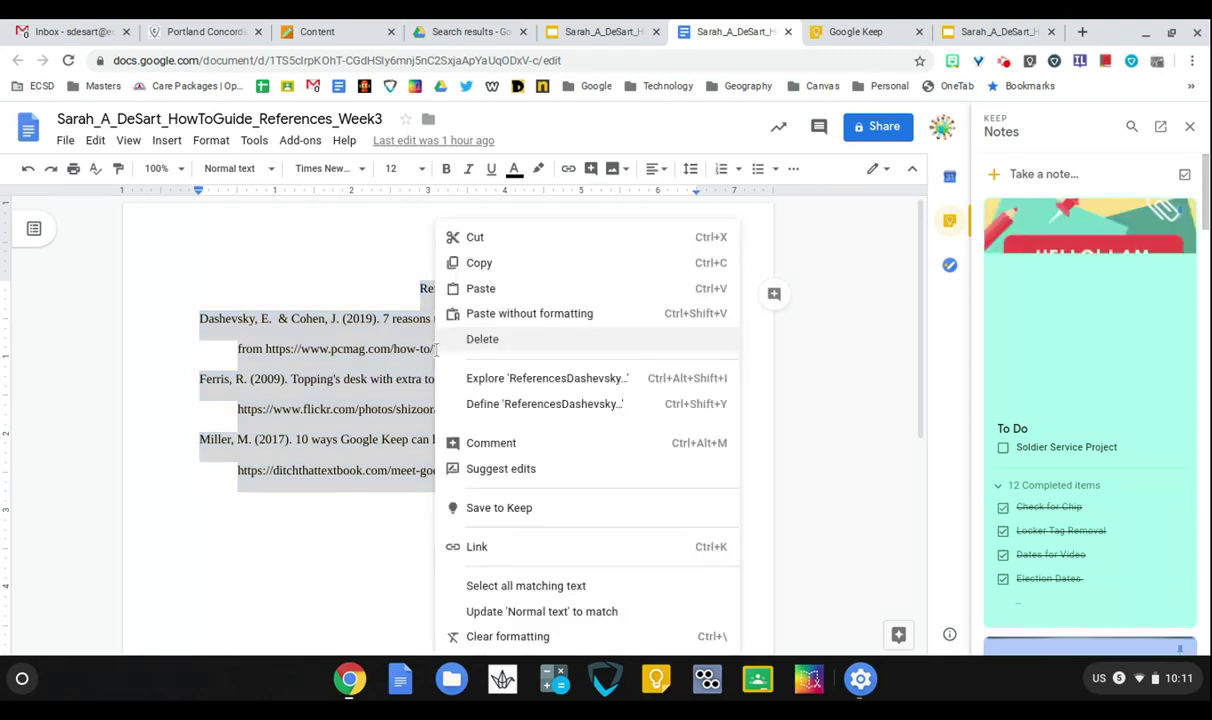
left_click(516, 509)
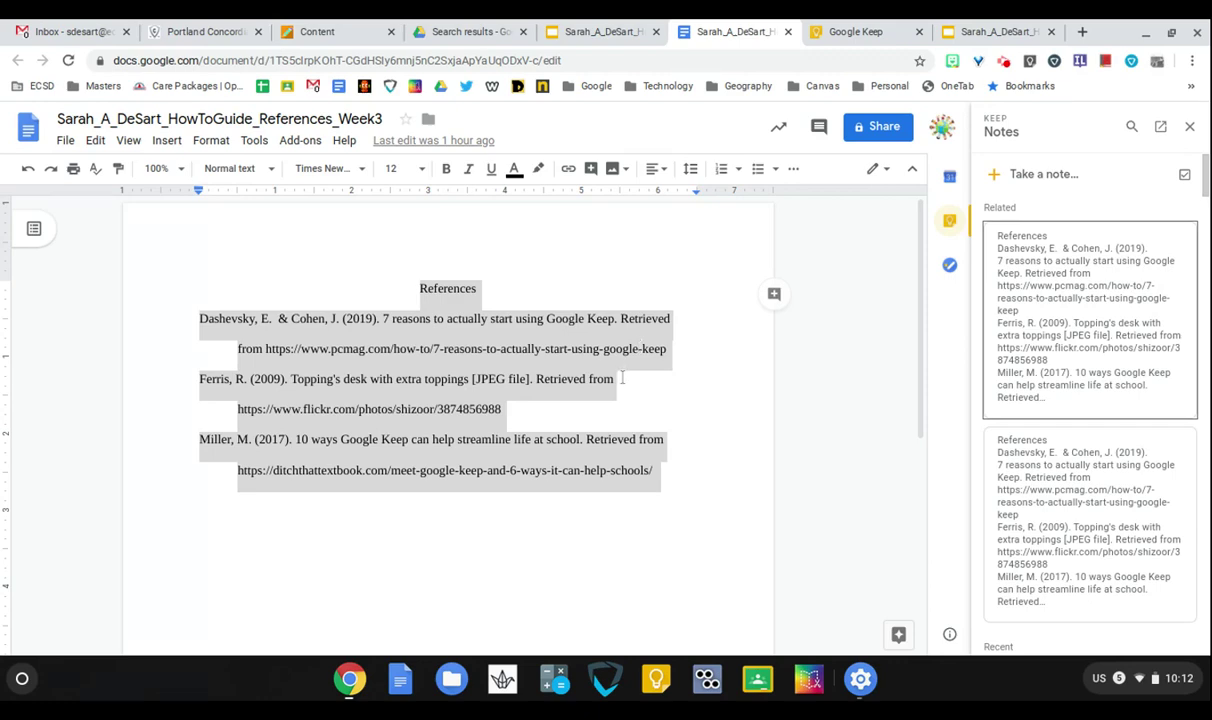
Step: Save the Blackboard Learn course Content page to Keep as a 'Week 3' website note
left_click(311, 31)
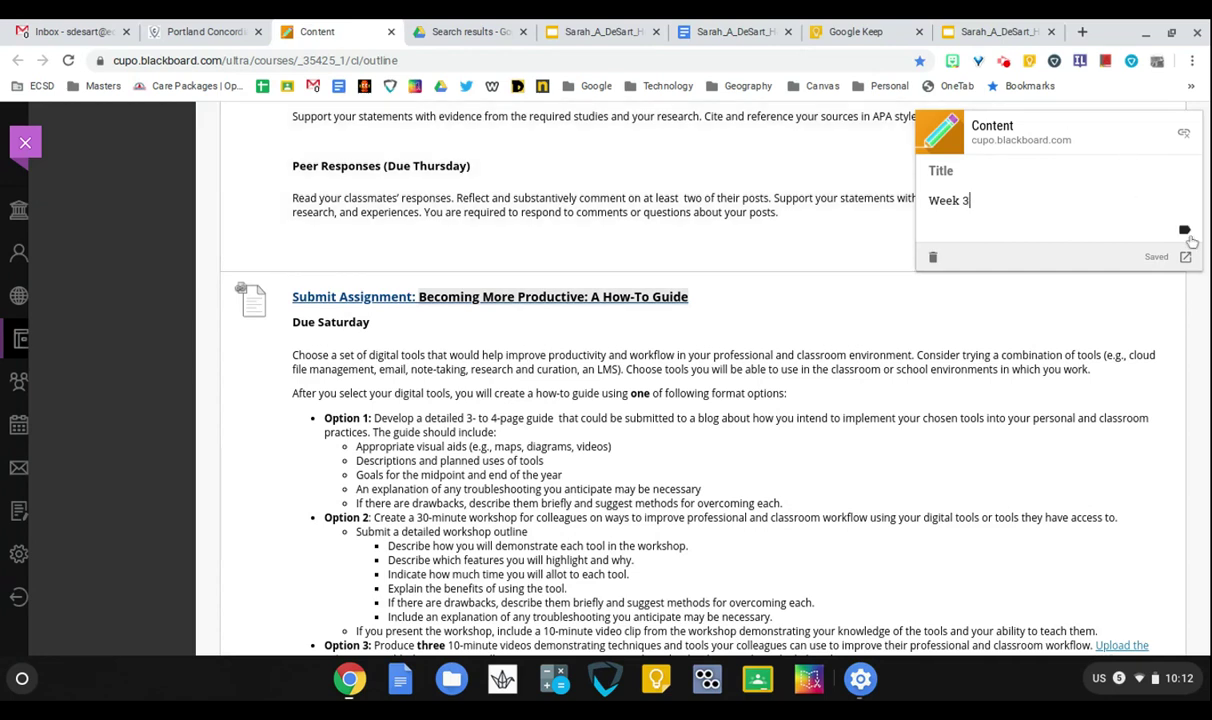
left_click(932, 257)
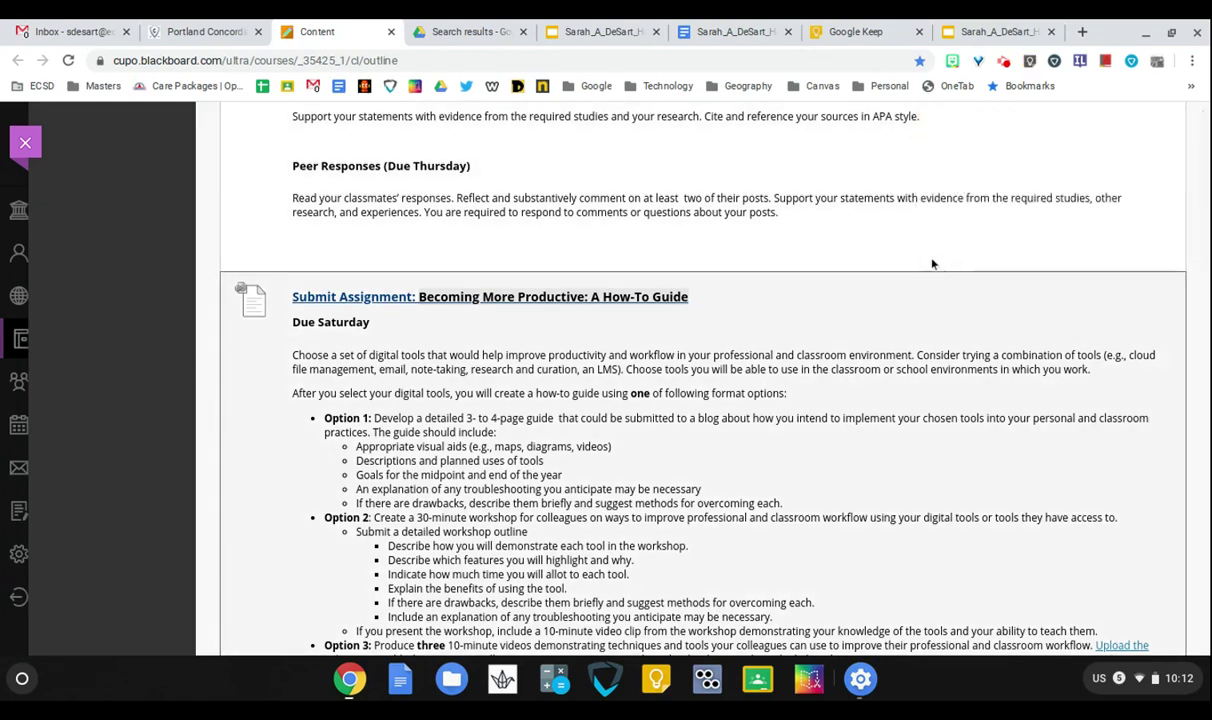
left_click(1030, 62)
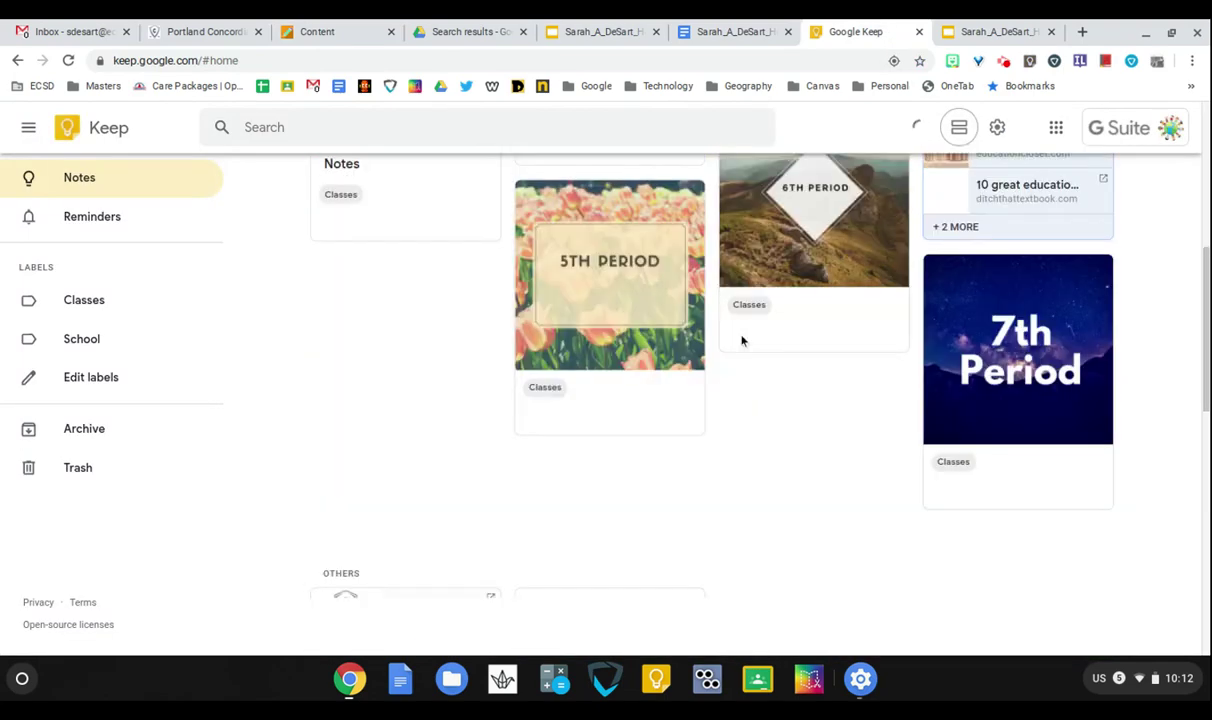
scroll(335, 449, "down", 1)
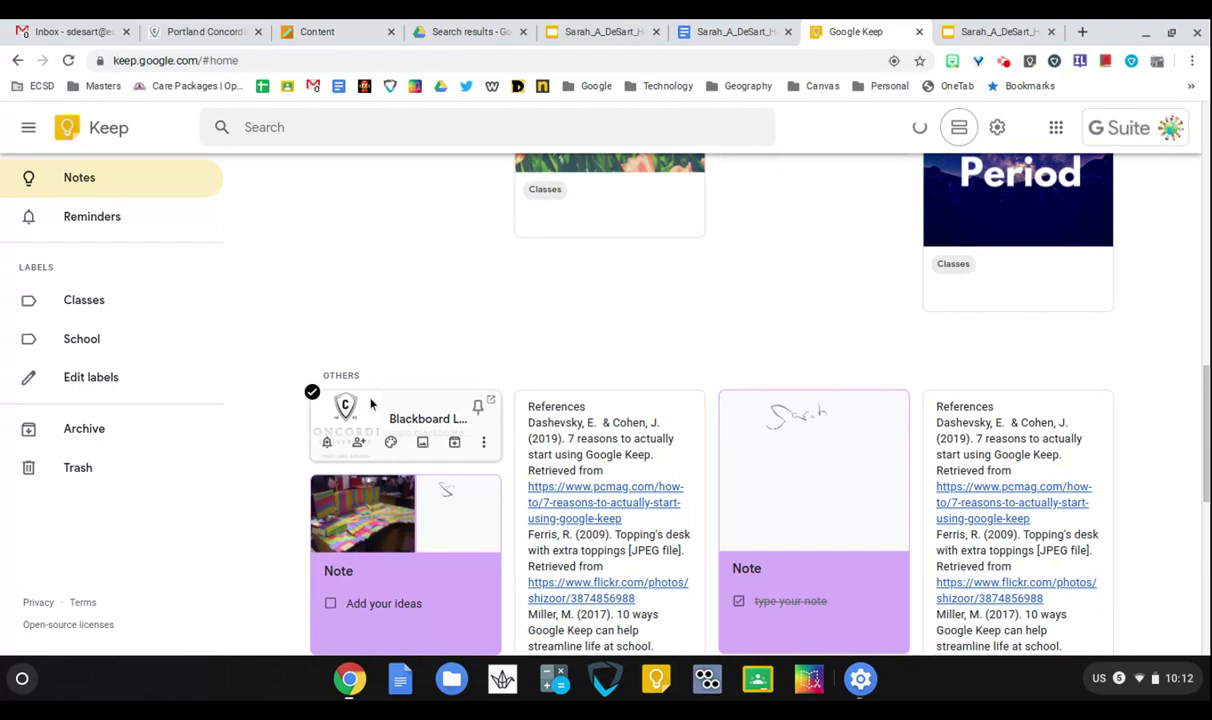
Step: Scroll the Keep notes grid down to Others and back to review the new notes
scroll(679, 318, "up", 6)
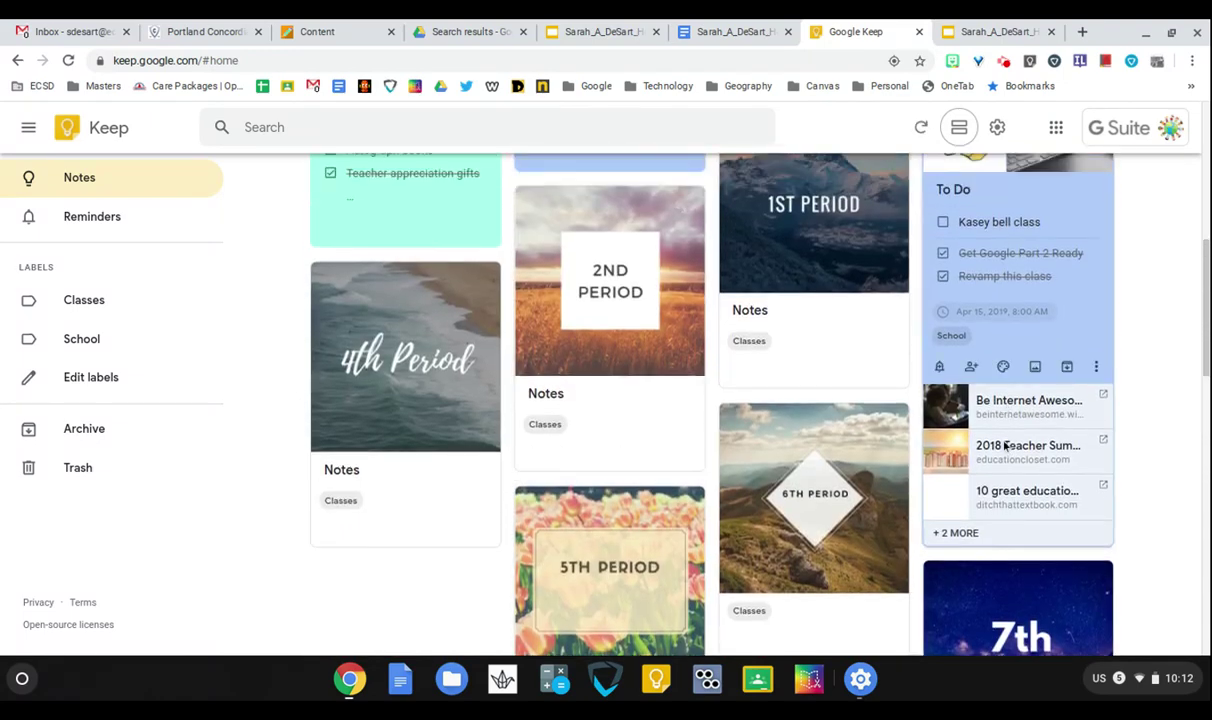
scroll(1000, 492, "down", 1)
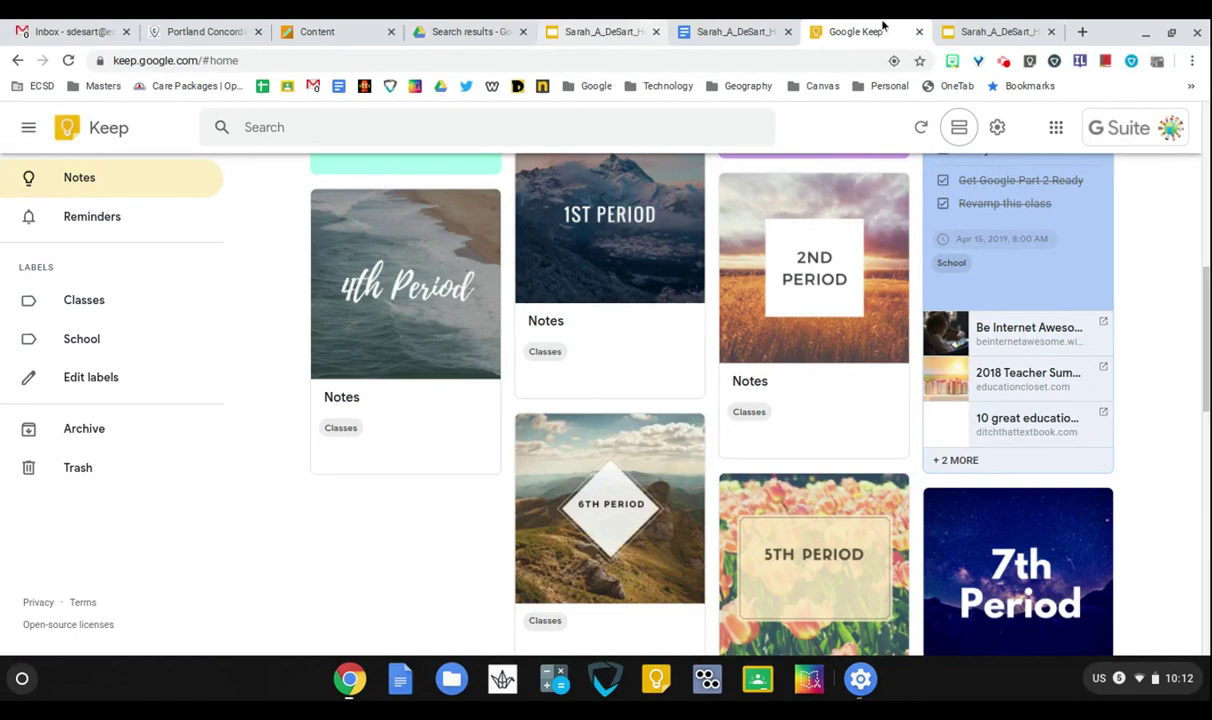
Step: Advance the presentation past Thanks and References to the Credits slide 27
left_click(998, 30)
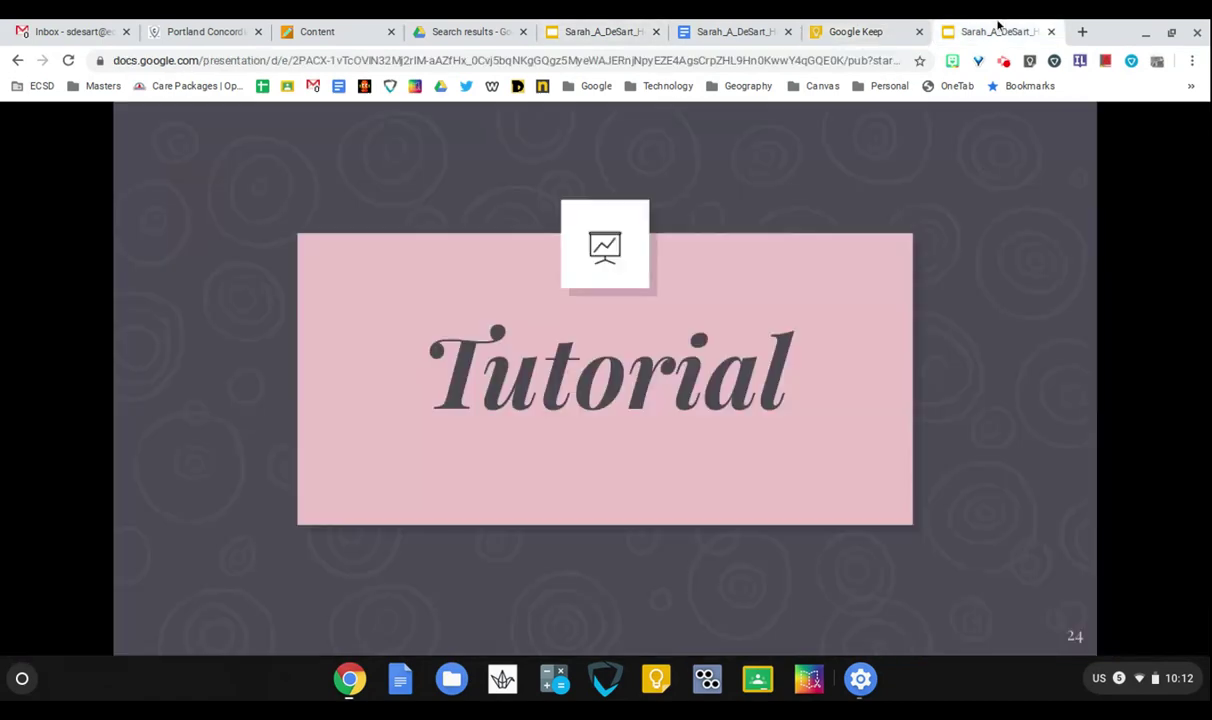
left_click(620, 440)
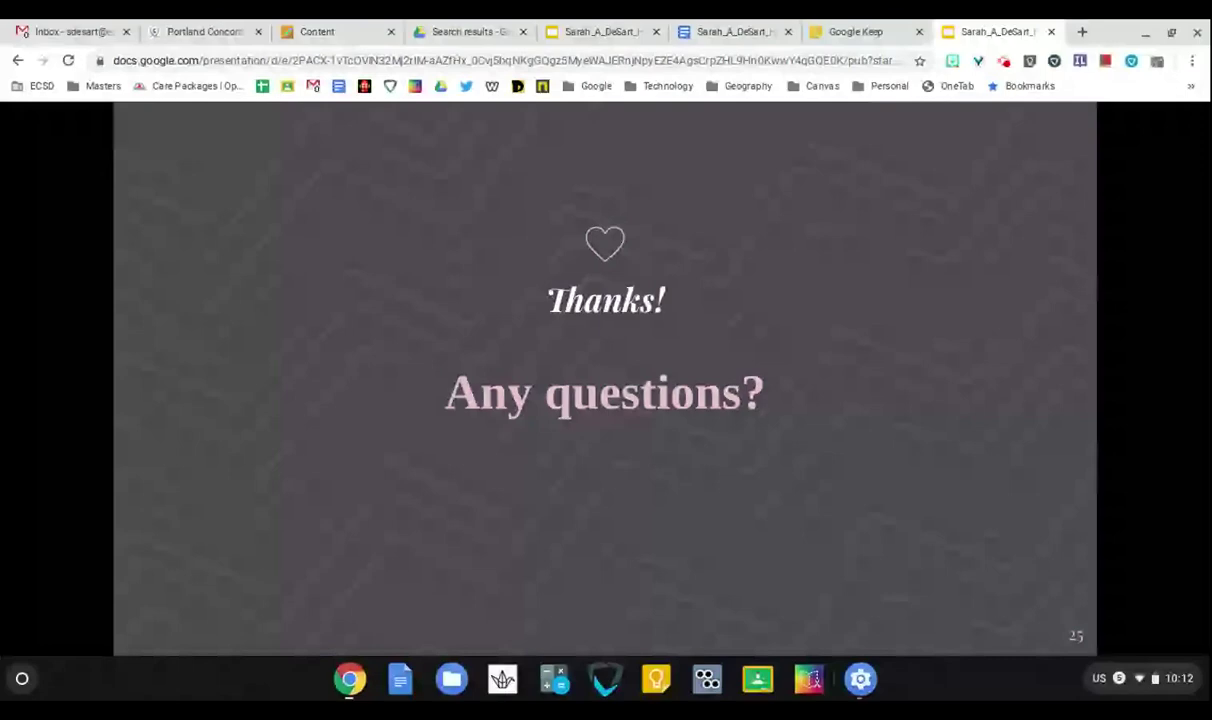
key("Right")
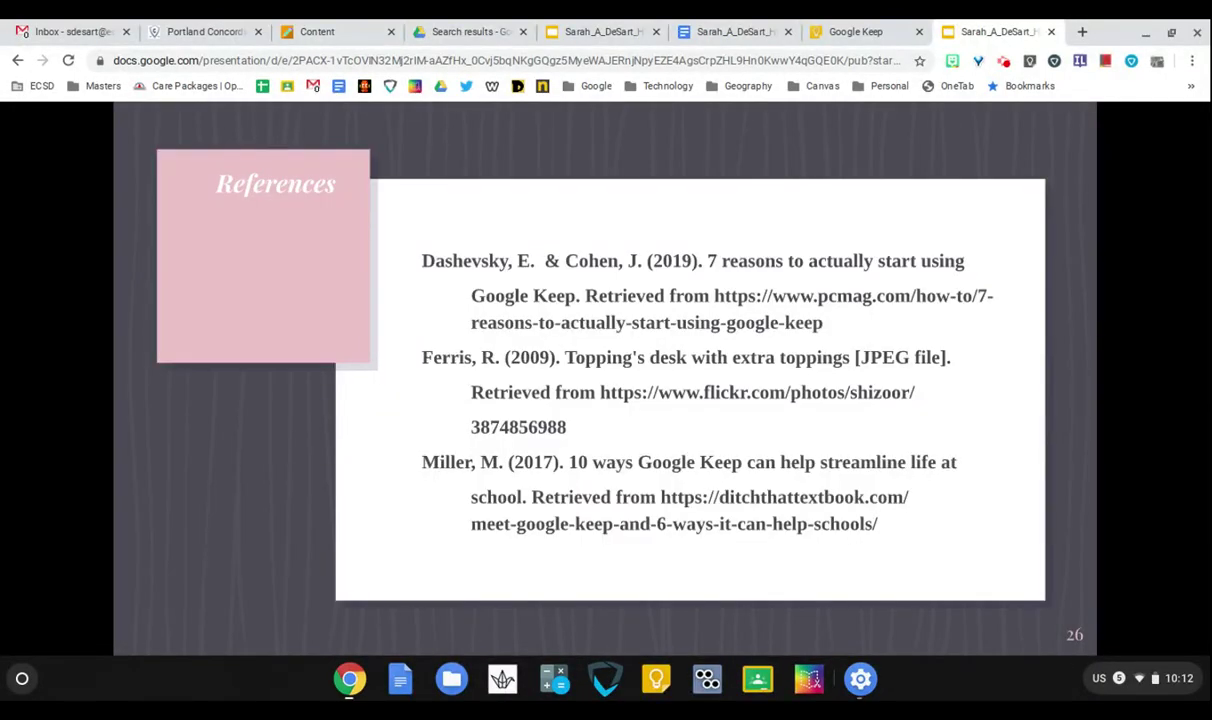
key("Right")
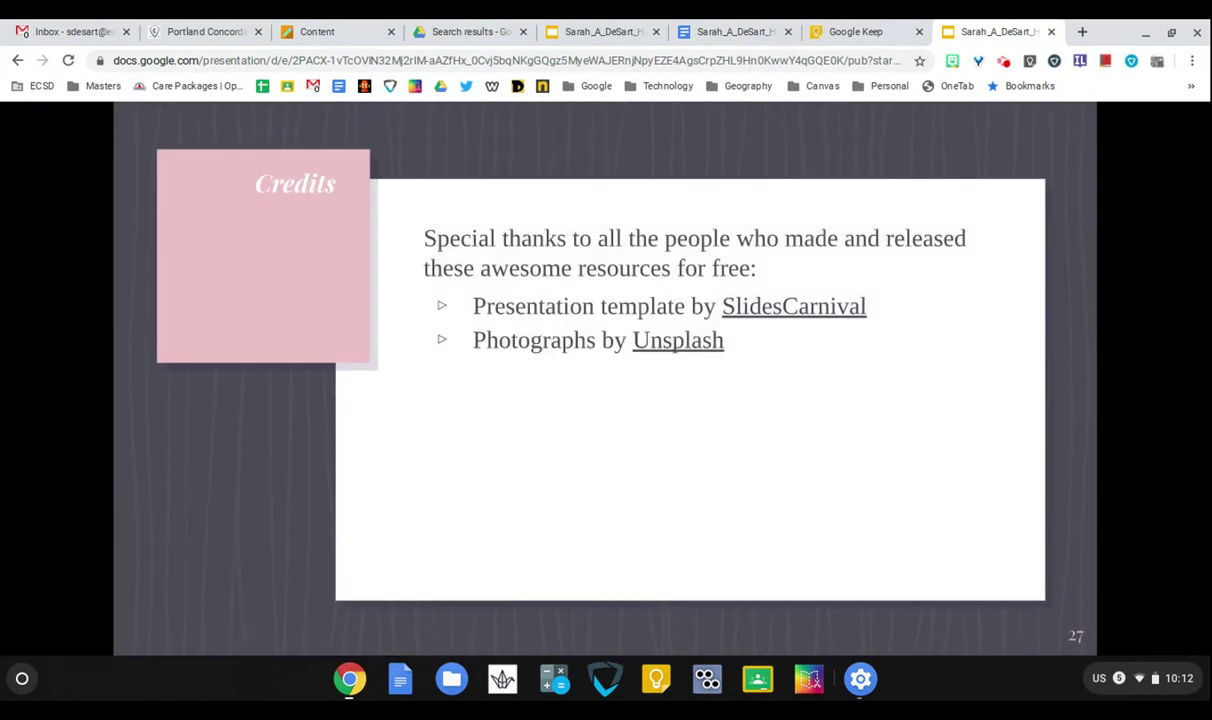